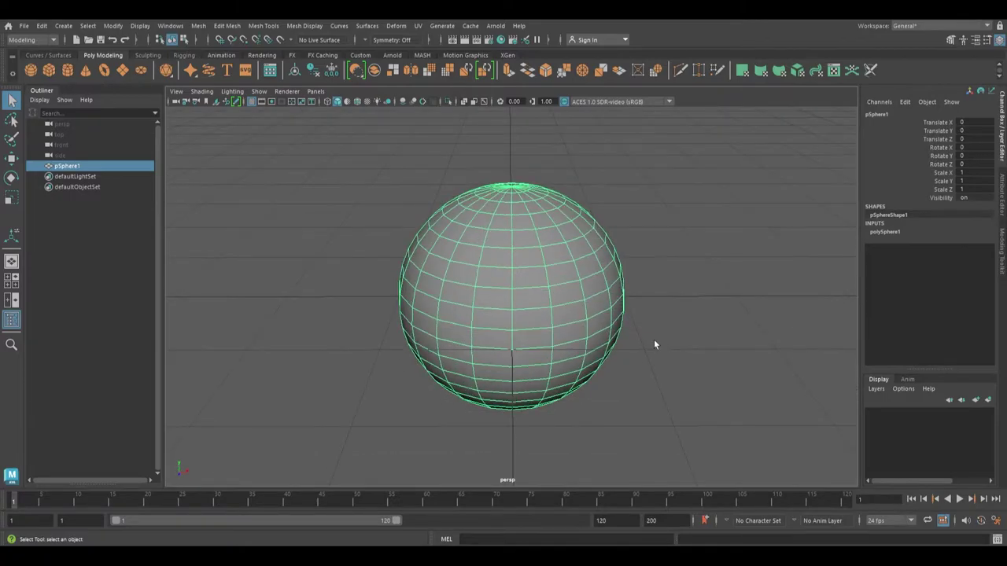
- Raise the sphere by setting its Translate Y value to 1
{"action": "left_click_drag", "start_coordinate": [630, 258], "coordinate": [600, 222], "text": "alt"}
{"action": "right_click_drag", "start_coordinate": [682, 277], "coordinate": [641, 274], "text": "alt"}
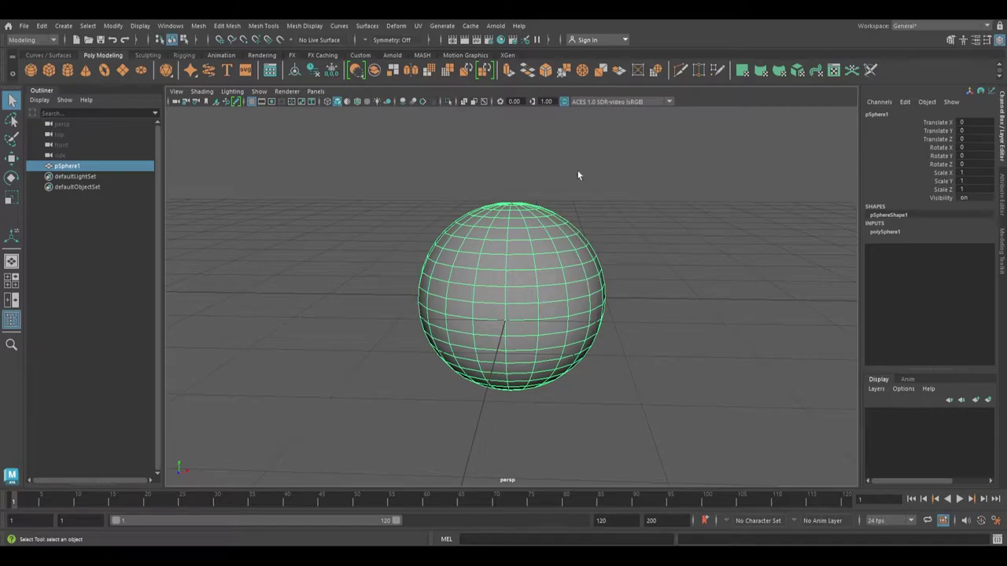
{"action": "left_click", "coordinate": [968, 129]}
{"action": "type", "text": "1"}
{"action": "key", "text": "Return"}
- Switch the sphere to face selection mode
{"action": "left_click_drag", "start_coordinate": [601, 234], "coordinate": [528, 319], "text": "alt"}
{"action": "left_click_drag", "start_coordinate": [567, 283], "coordinate": [555, 315], "text": "alt"}
{"action": "right_click_drag", "start_coordinate": [556, 314], "coordinate": [546, 244], "text": "alt"}
{"action": "middle_click_drag", "start_coordinate": [546, 244], "coordinate": [549, 315], "text": "alt"}
{"action": "right_click_drag", "start_coordinate": [549, 313], "coordinate": [622, 292], "text": "alt"}
{"action": "left_click_drag", "start_coordinate": [622, 292], "coordinate": [615, 269], "text": "alt"}
{"action": "right_click_drag", "start_coordinate": [566, 261], "coordinate": [576, 308], "text": "alt"}
{"action": "right_click_drag", "start_coordinate": [526, 248], "coordinate": [526, 265]}
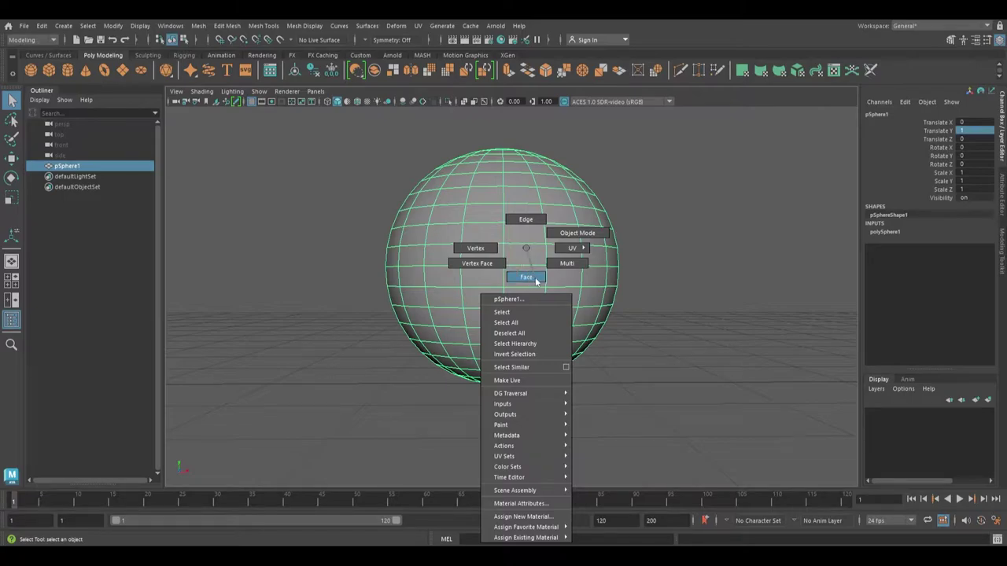
{"action": "right_click_drag", "start_coordinate": [535, 281], "coordinate": [535, 281]}
- Delete the full horizontal ring of faces low on the sphere, fifth face row up from the base, separating it into two parts
{"action": "middle_click_drag", "start_coordinate": [566, 326], "coordinate": [588, 268], "text": "alt"}
{"action": "right_click_drag", "start_coordinate": [588, 267], "coordinate": [598, 283], "text": "alt"}
{"action": "middle_click_drag", "start_coordinate": [598, 283], "coordinate": [587, 346], "text": "alt"}
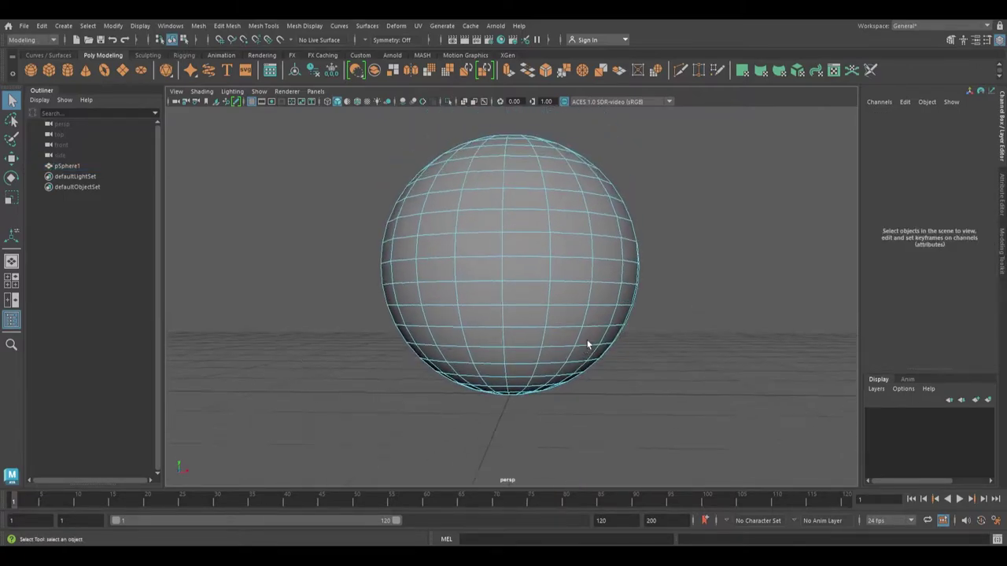
{"action": "right_click_drag", "start_coordinate": [587, 347], "coordinate": [590, 357], "text": "alt"}
{"action": "middle_click_drag", "start_coordinate": [590, 357], "coordinate": [573, 331], "text": "alt"}
{"action": "right_click_drag", "start_coordinate": [573, 331], "coordinate": [570, 358], "text": "alt"}
{"action": "left_click_drag", "start_coordinate": [570, 358], "coordinate": [574, 363], "text": "alt"}
{"action": "middle_click_drag", "start_coordinate": [574, 362], "coordinate": [575, 339], "text": "alt"}
{"action": "right_click_drag", "start_coordinate": [575, 339], "coordinate": [579, 343], "text": "alt"}
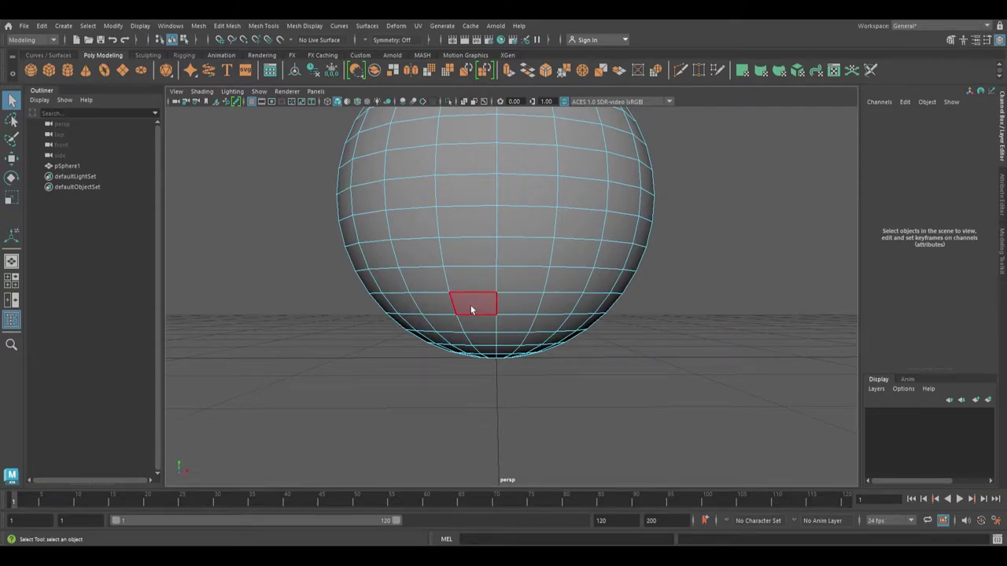
{"action": "left_click", "coordinate": [474, 310]}
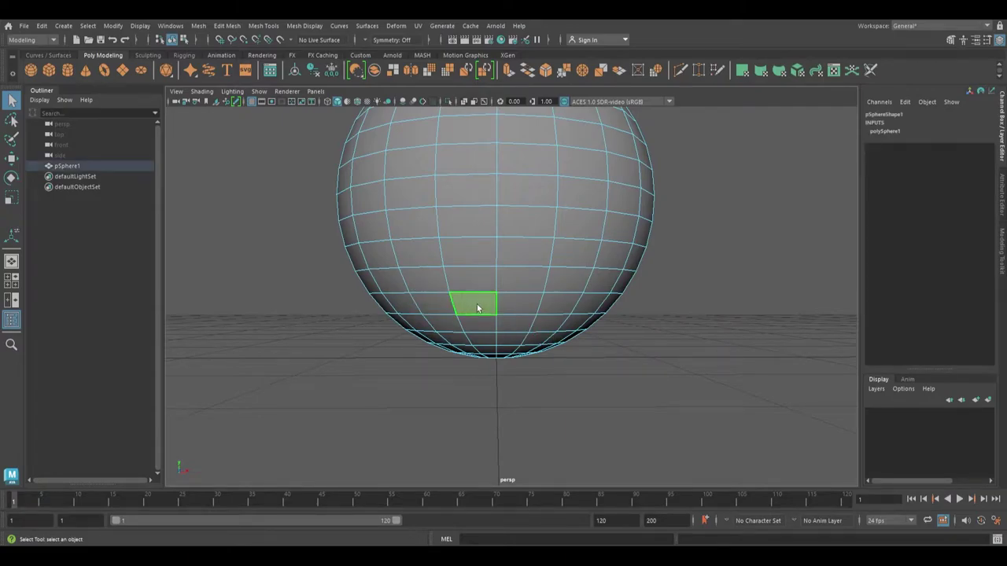
{"action": "double_click", "coordinate": [519, 304], "text": "shift"}
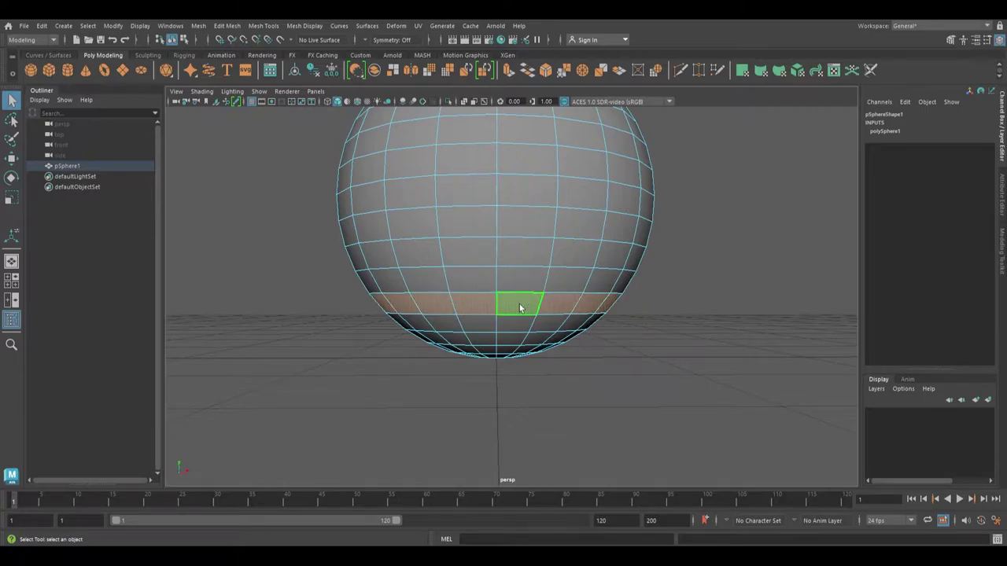
{"action": "left_click_drag", "start_coordinate": [452, 299], "coordinate": [634, 313], "text": "alt"}
{"action": "right_click_drag", "start_coordinate": [634, 313], "coordinate": [638, 324], "text": "alt"}
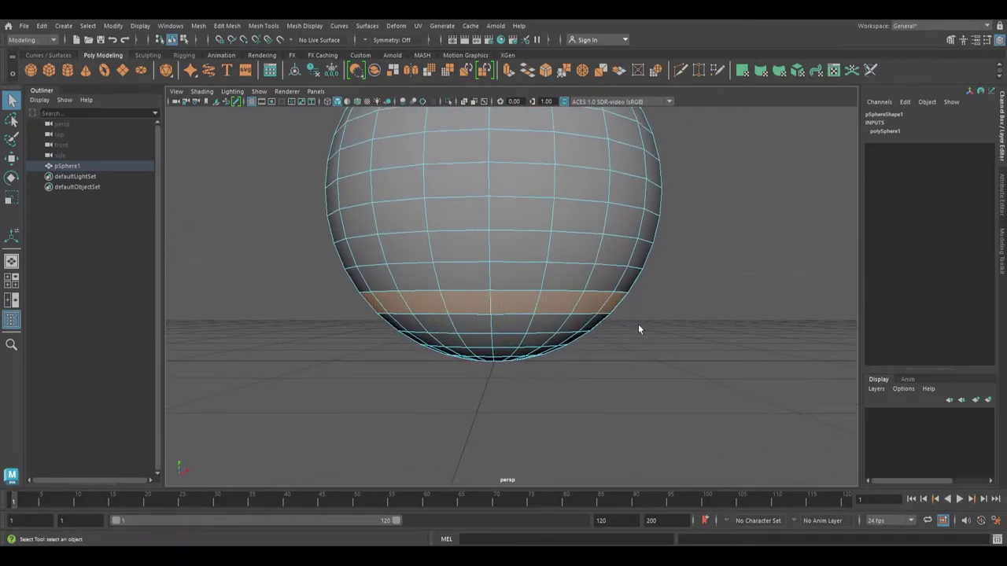
{"action": "key", "text": "Delete"}
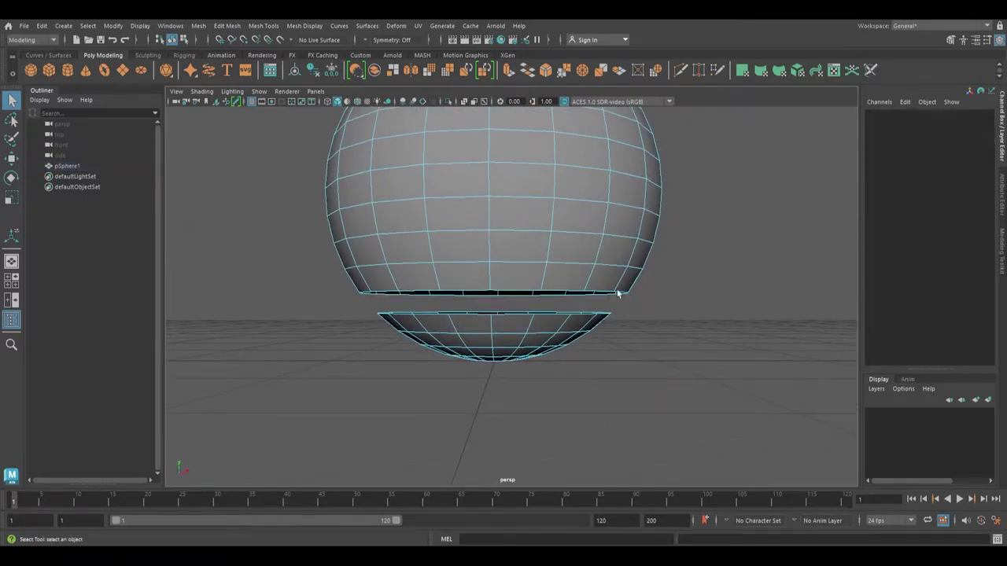
- Delete all faces of the large upper part, keeping only the shallow bowl at the base
{"action": "left_click_drag", "start_coordinate": [553, 231], "coordinate": [493, 188]}
{"action": "right_click_drag", "start_coordinate": [650, 344], "coordinate": [618, 347], "text": "alt"}
{"action": "left_click_drag", "start_coordinate": [499, 270], "coordinate": [519, 291]}
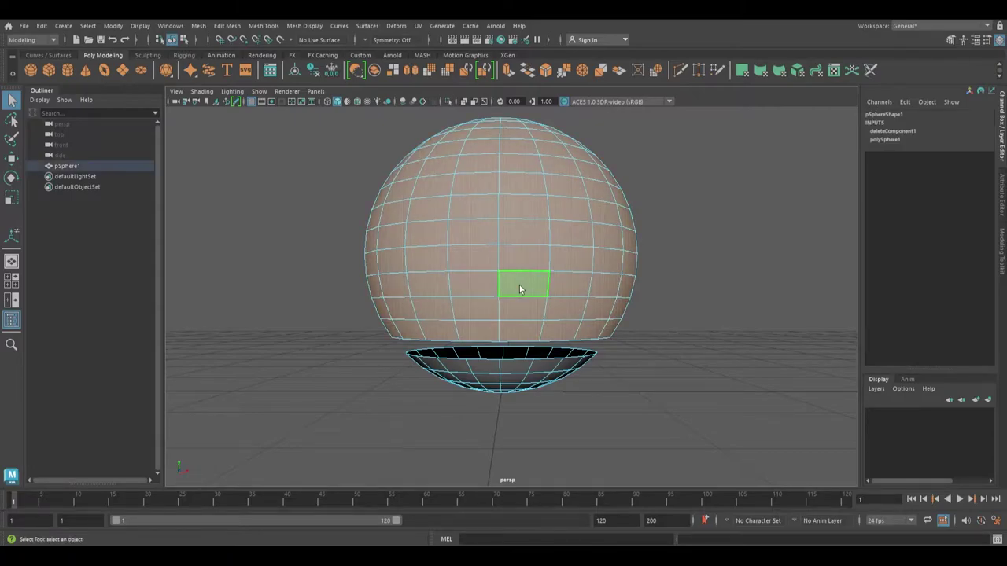
{"action": "left_click_drag", "start_coordinate": [551, 353], "coordinate": [522, 355], "text": "alt"}
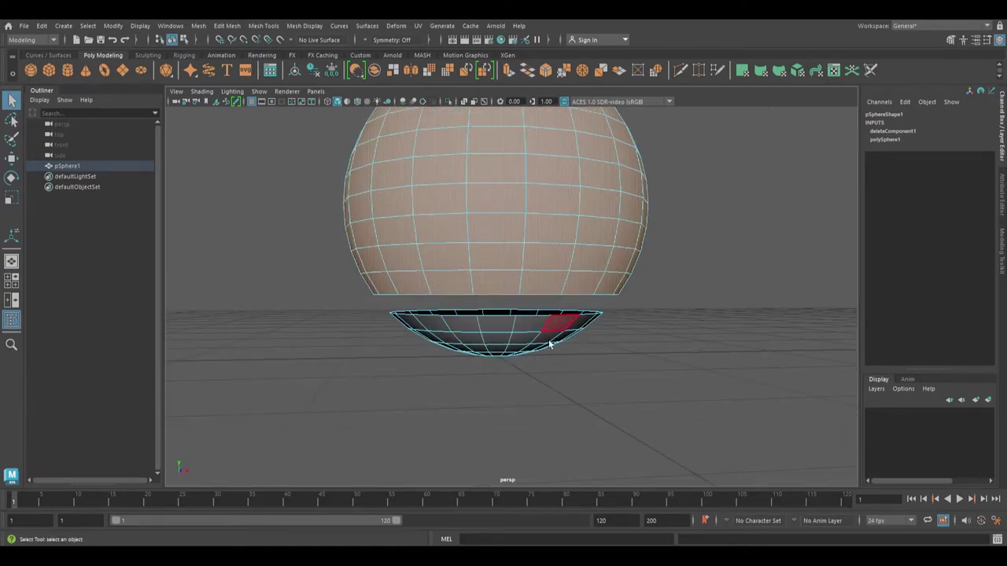
{"action": "left_click_drag", "start_coordinate": [438, 375], "coordinate": [512, 324], "text": "alt"}
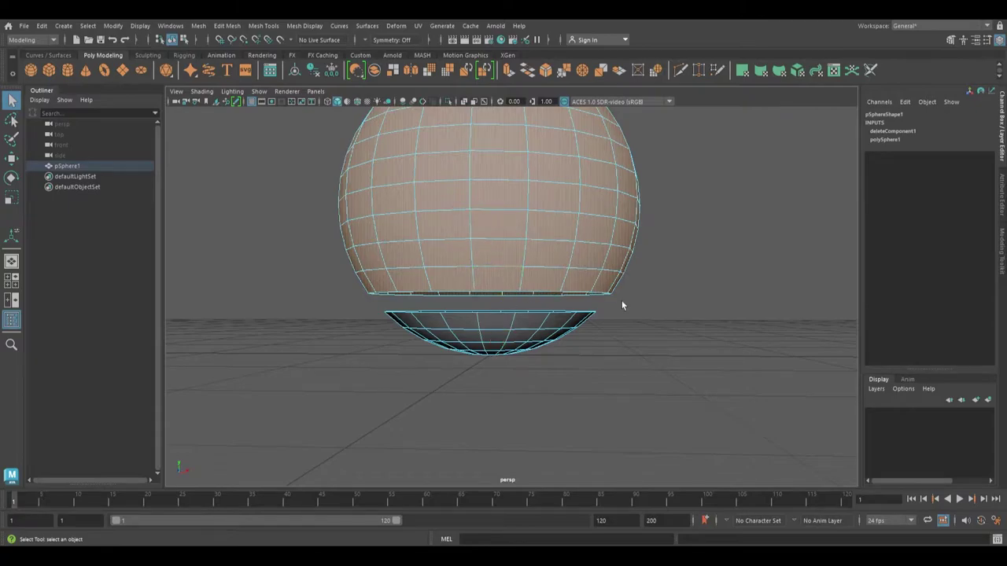
{"action": "key", "text": "Delete"}
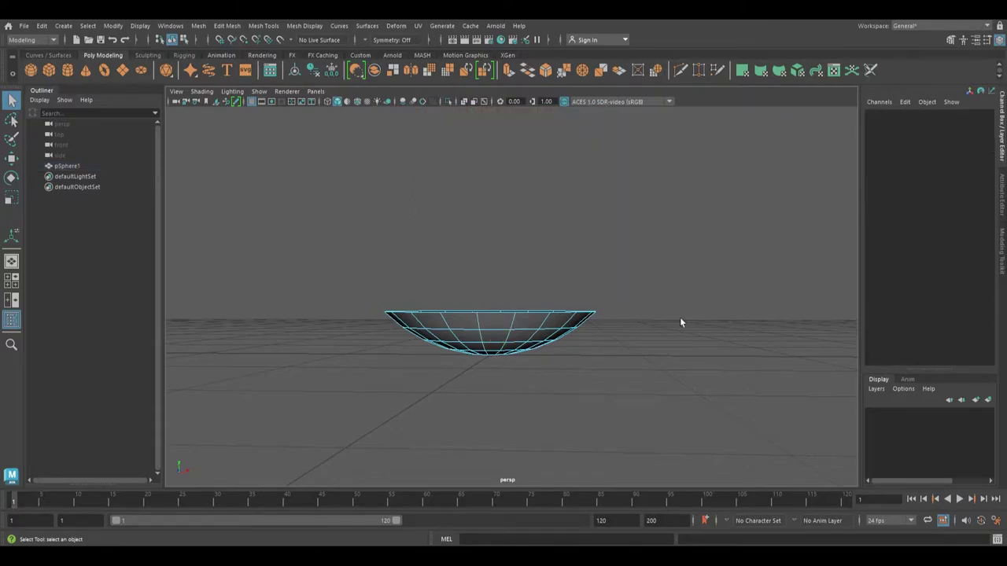
- Return the remaining bowl shape to object mode with the whole object selected
{"action": "right_click_drag", "start_coordinate": [681, 322], "coordinate": [409, 327], "text": "alt"}
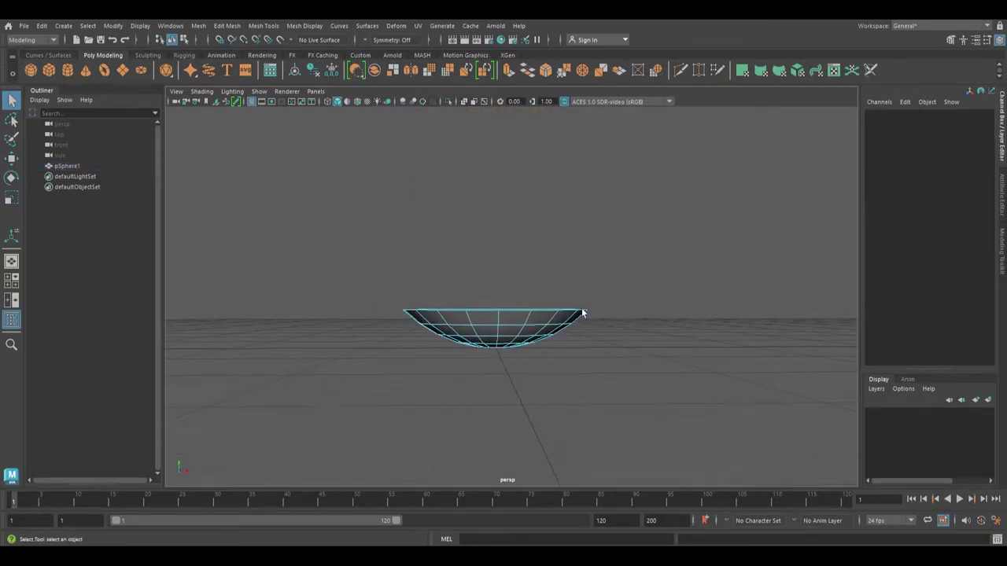
{"action": "left_click_drag", "start_coordinate": [596, 356], "coordinate": [595, 366], "text": "alt"}
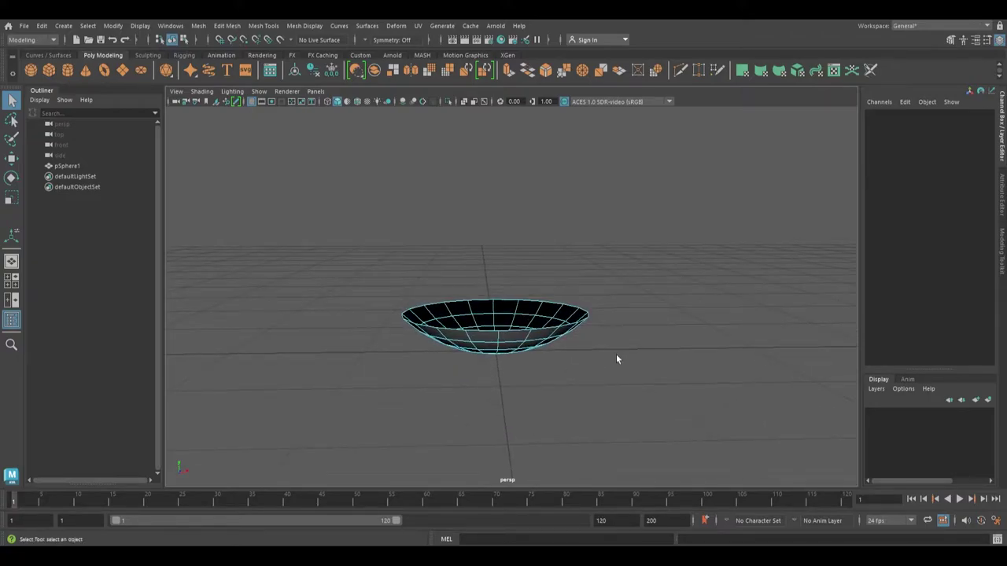
{"action": "right_click", "coordinate": [508, 307]}
{"action": "right_click_drag", "start_coordinate": [507, 304], "coordinate": [583, 228]}
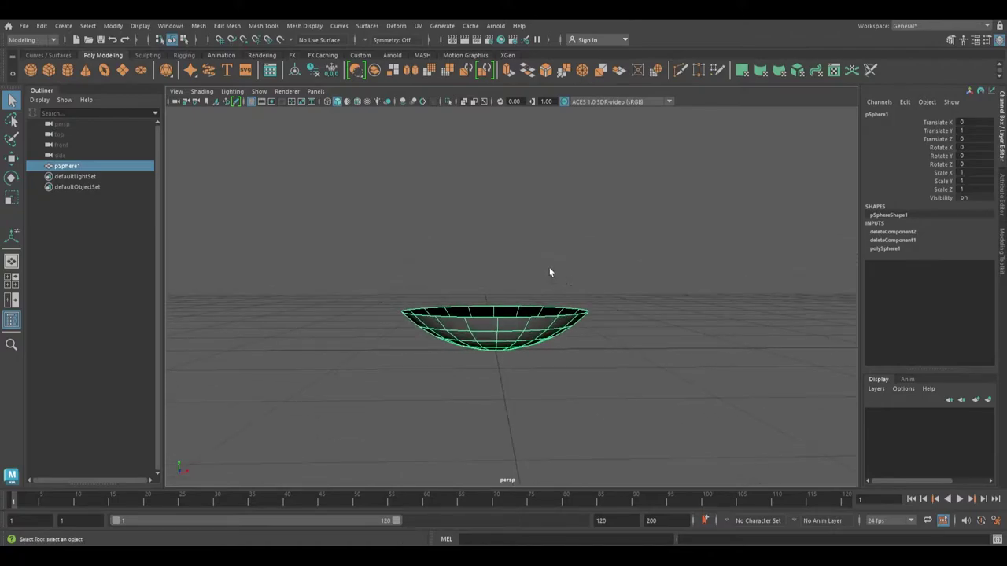
- Try moving the bowl freely with the Move tool and undo the move
{"action": "key", "text": "w"}
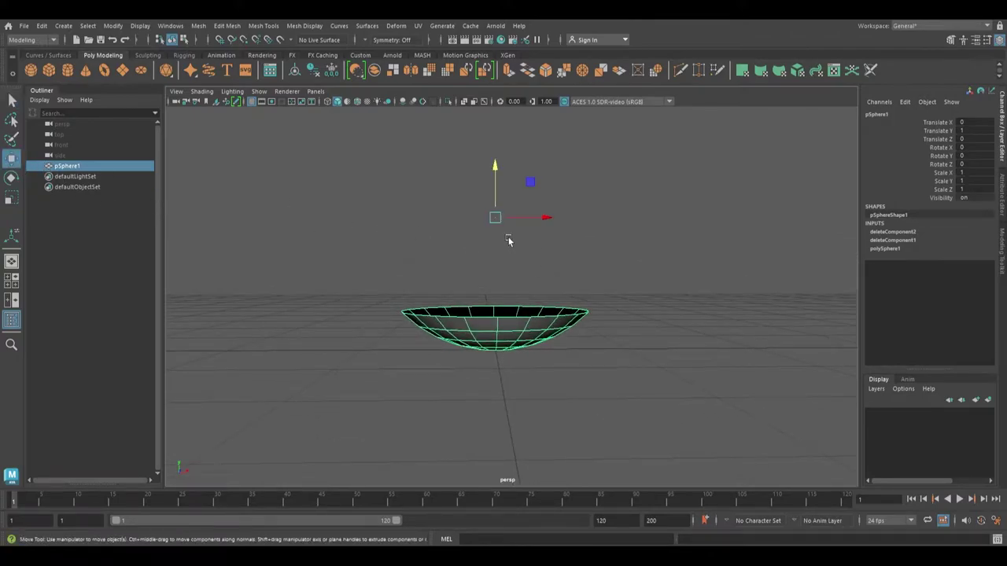
{"action": "middle_click_drag", "start_coordinate": [543, 245], "coordinate": [549, 259], "text": "alt"}
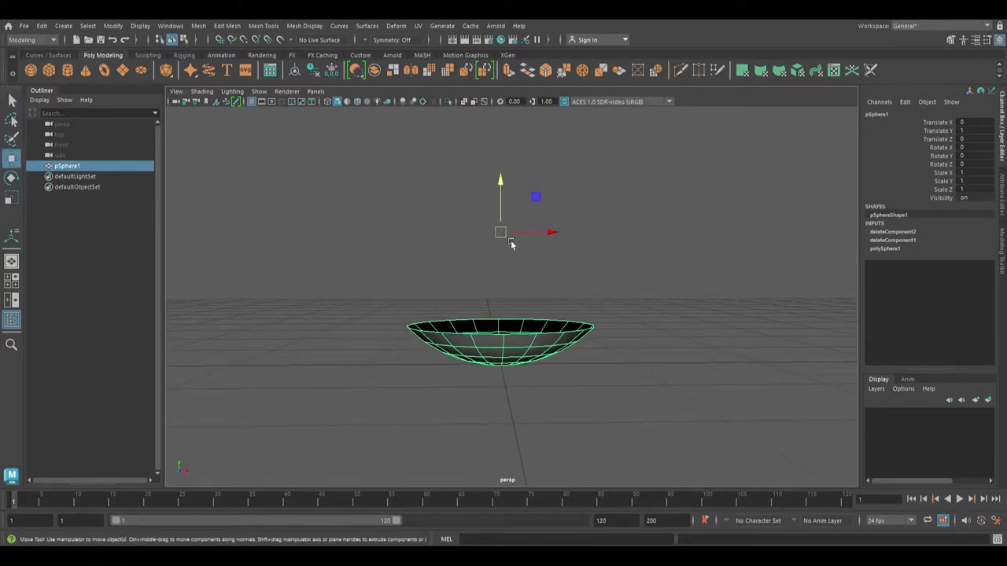
{"action": "left_click_drag", "start_coordinate": [513, 248], "coordinate": [546, 265], "text": "alt"}
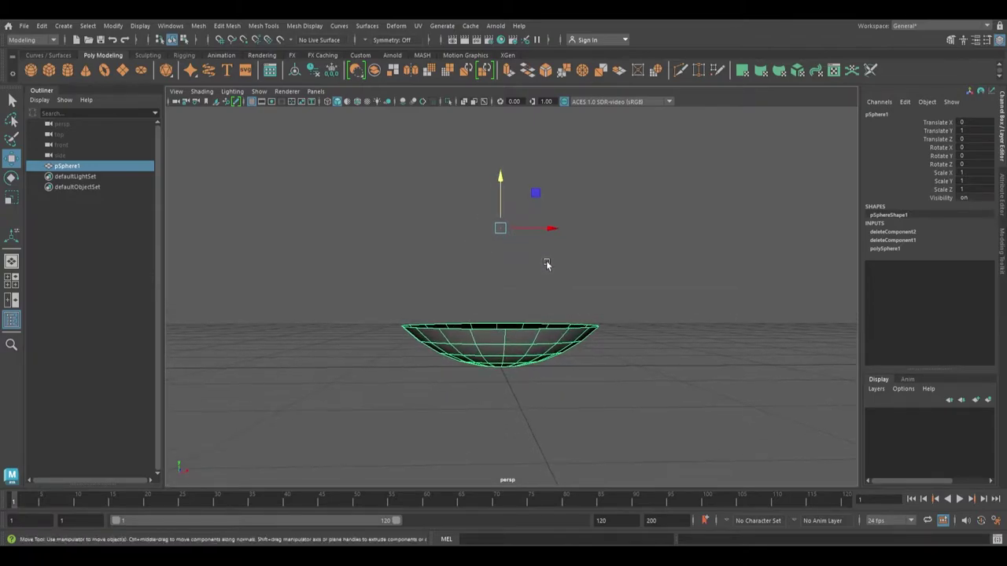
{"action": "middle_click_drag", "start_coordinate": [546, 265], "coordinate": [556, 272], "text": "alt"}
{"action": "left_click_drag", "start_coordinate": [509, 234], "coordinate": [416, 197]}
{"action": "key", "text": "ctrl+z"}
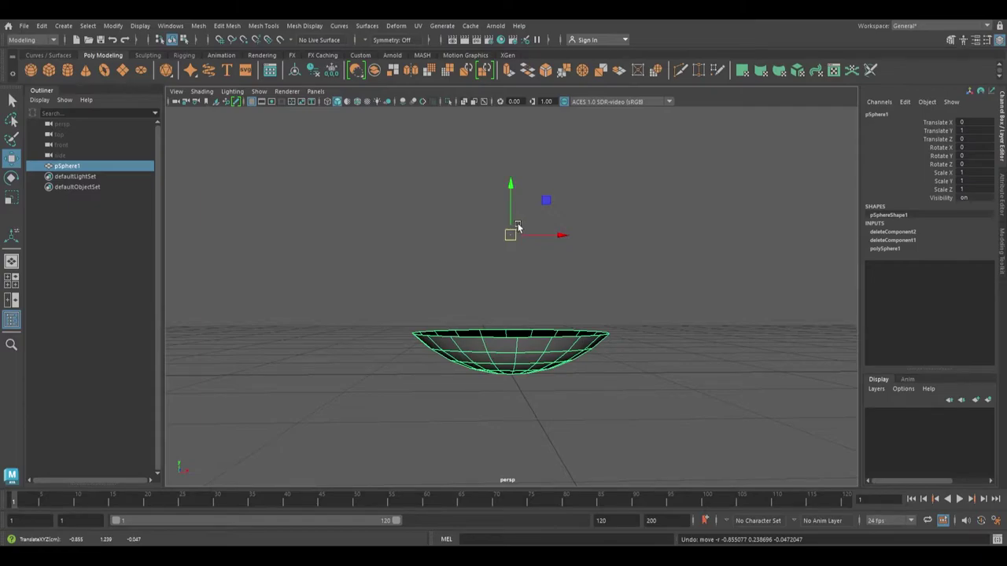
- Try scaling the bowl vertically about its off-object pivot and undo the scaling
{"action": "key", "text": "r"}
{"action": "mouse_move", "coordinate": [512, 201]}
{"action": "left_mouse_down"}
{"action": "mouse_move", "coordinate": [512, 165]}
{"action": "mouse_move", "coordinate": [513, 228]}
{"action": "mouse_move", "coordinate": [511, 221]}
{"action": "left_mouse_up"}
{"action": "key", "text": "ctrl+z"}
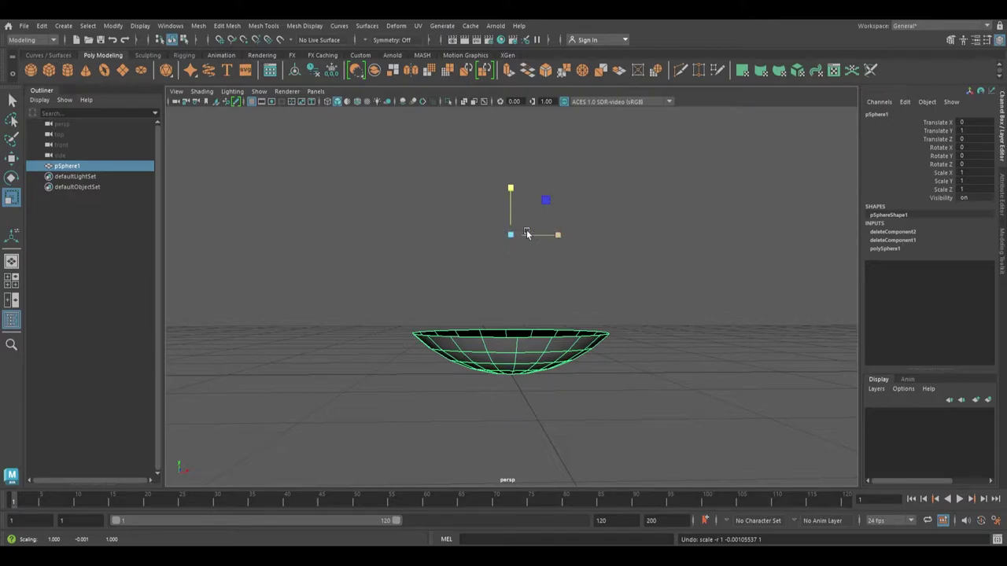
- Activate pivot editing for the bowl with the Move tool
{"action": "left_click_drag", "start_coordinate": [532, 229], "coordinate": [543, 260], "text": "alt"}
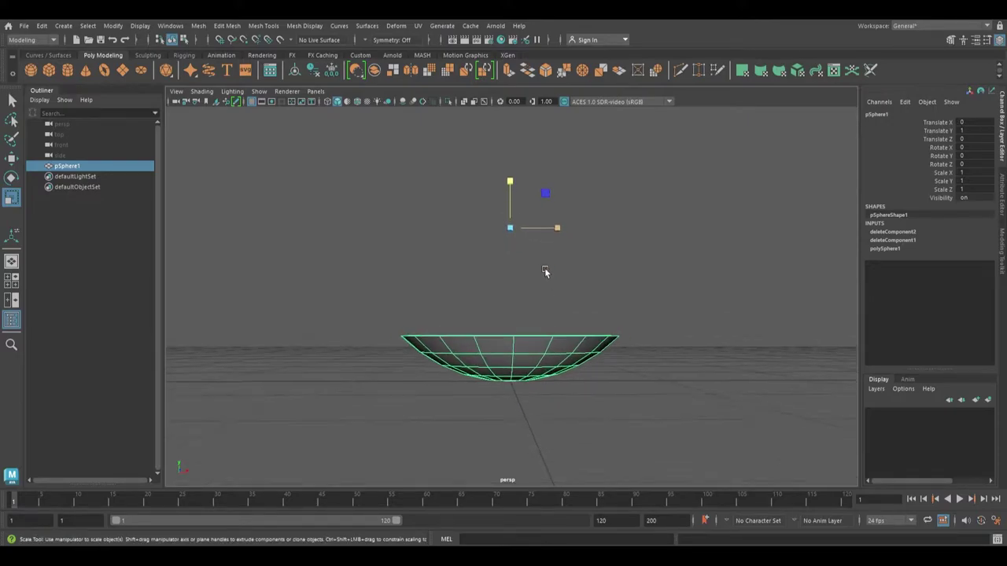
{"action": "middle_click_drag", "start_coordinate": [544, 261], "coordinate": [546, 243], "text": "alt"}
{"action": "scroll", "coordinate": [546, 243], "scroll_direction": "up", "scroll_amount": 2}
{"action": "left_click_drag", "start_coordinate": [546, 243], "coordinate": [559, 304], "text": "alt"}
{"action": "key", "text": "w"}
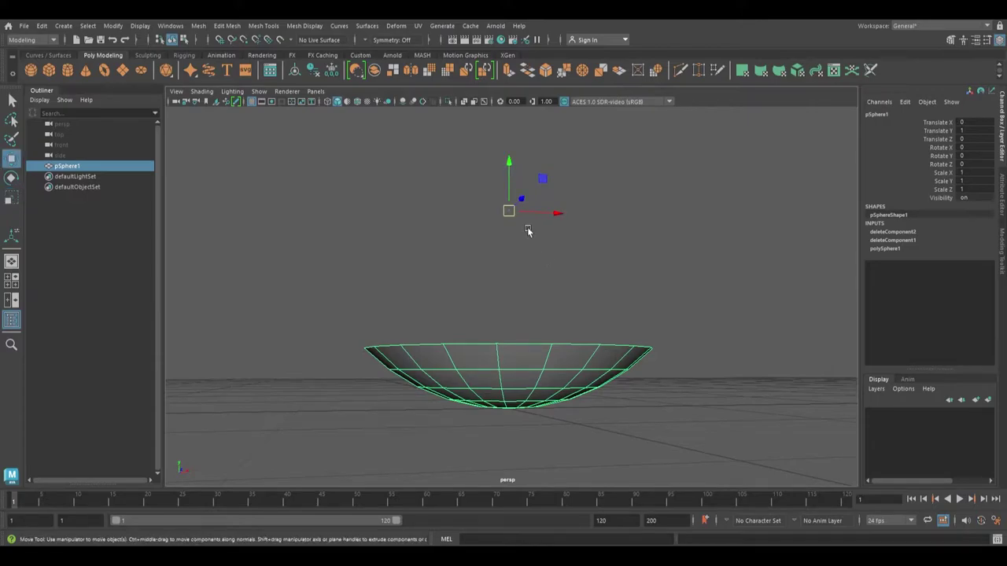
{"action": "key", "text": "d"}
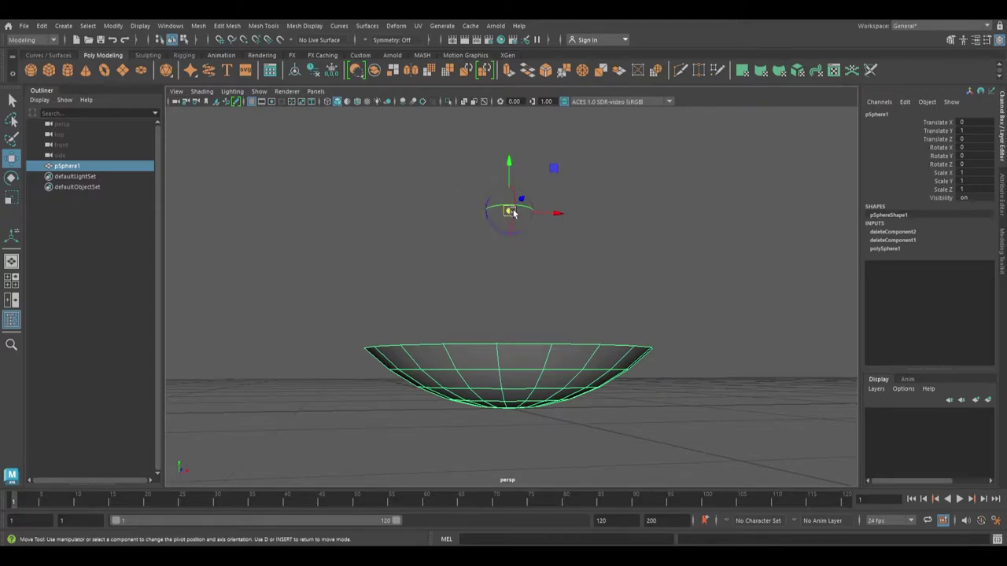
{"action": "left_click_drag", "start_coordinate": [510, 211], "coordinate": [519, 233]}
- Snap the bowl's pivot to the centre vertex at the bottom of its base using point snapping
{"action": "left_click_drag", "start_coordinate": [605, 266], "coordinate": [625, 252], "text": "alt"}
{"action": "right_click_drag", "start_coordinate": [625, 251], "coordinate": [616, 274], "text": "alt"}
{"action": "middle_click_drag", "start_coordinate": [615, 274], "coordinate": [608, 273], "text": "alt"}
{"action": "left_click_drag", "start_coordinate": [601, 266], "coordinate": [519, 229], "text": "alt"}
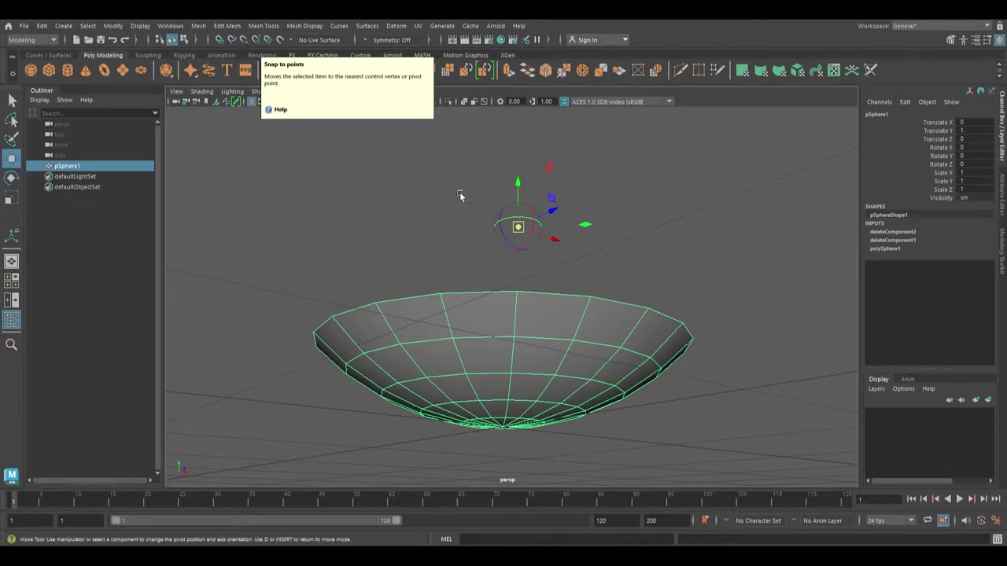
{"action": "key", "text": "v"}
{"action": "key", "text": "v"}
{"action": "key", "text": "v"}
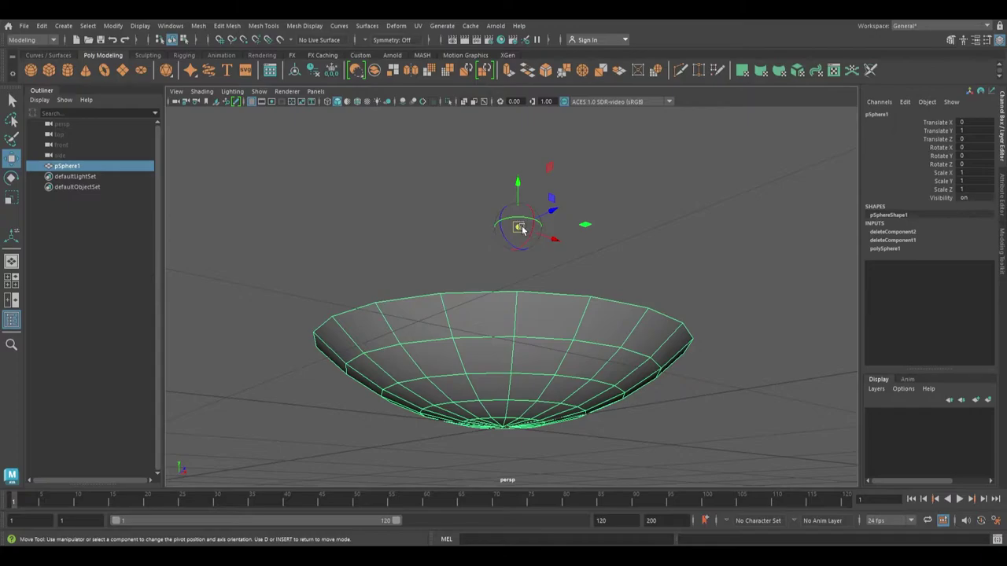
{"action": "key", "text": "v"}
{"action": "left_click_drag", "start_coordinate": [519, 228], "coordinate": [504, 428]}
{"action": "left_click_drag", "start_coordinate": [579, 450], "coordinate": [599, 425], "text": "alt"}
{"action": "right_click_drag", "start_coordinate": [600, 425], "coordinate": [629, 483], "text": "alt"}
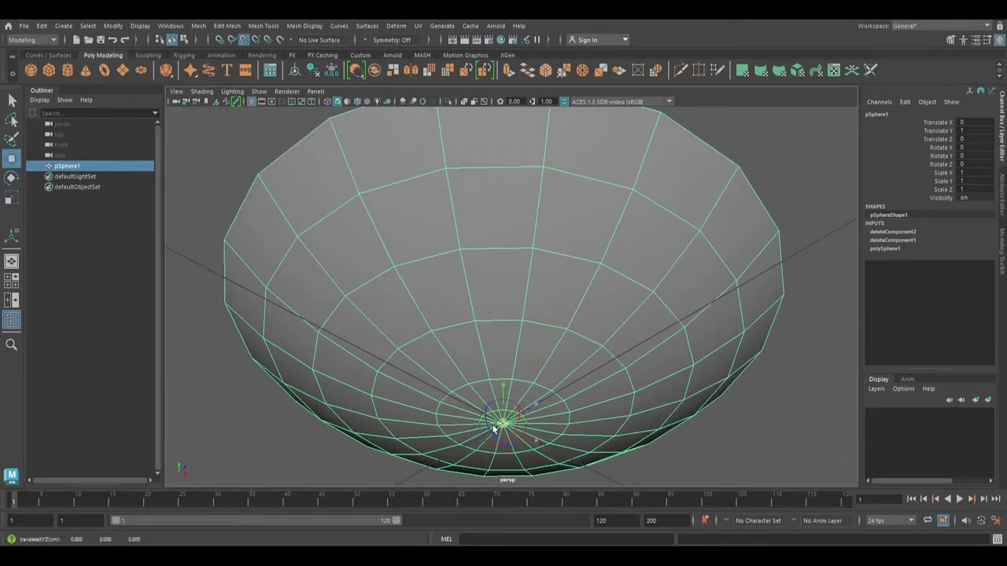
- Try moving the bowl by its relocated pivot and undo the move
{"action": "scroll", "coordinate": [621, 422], "scroll_direction": "down", "scroll_amount": 4}
{"action": "left_click_drag", "start_coordinate": [600, 390], "coordinate": [496, 311], "text": "alt"}
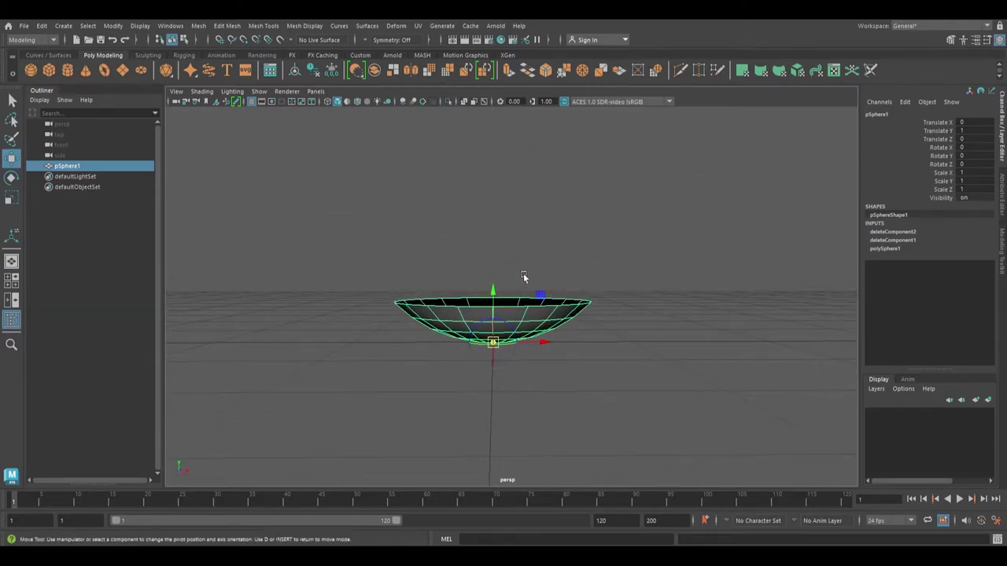
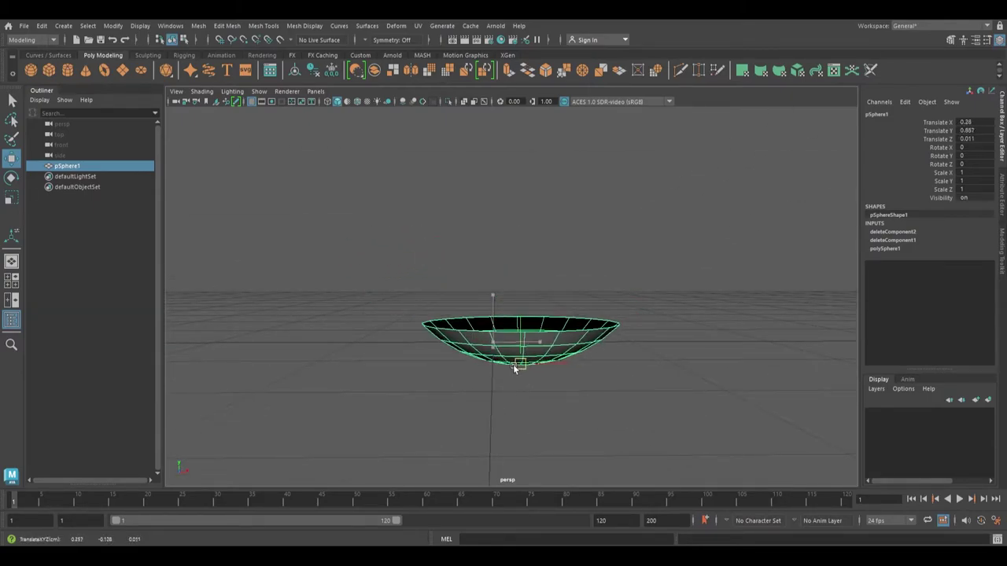
{"action": "key", "text": "ctrl+z"}
- Flatten the bowl vertically by setting its Scale Y value to 0.8
{"action": "left_click_drag", "start_coordinate": [517, 361], "coordinate": [641, 264], "text": "alt"}
{"action": "key", "text": "r"}
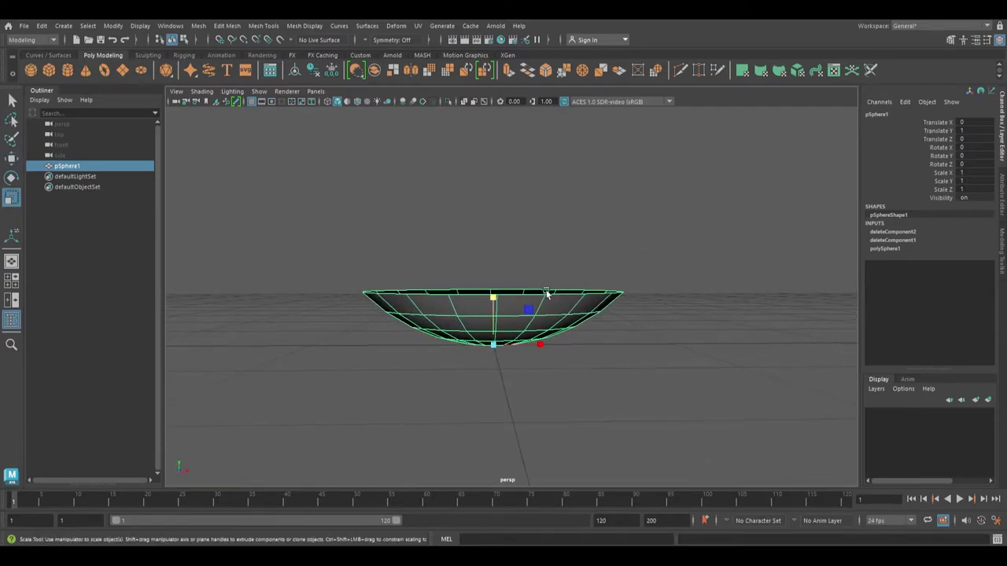
{"action": "left_click_drag", "start_coordinate": [497, 298], "coordinate": [499, 312]}
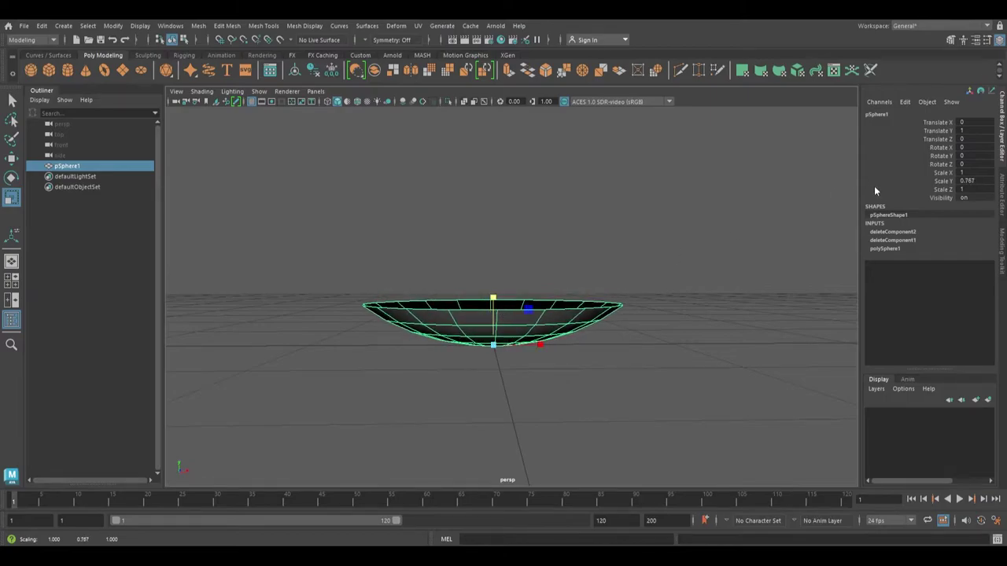
{"action": "double_click", "coordinate": [967, 181]}
{"action": "key", "text": "Return"}
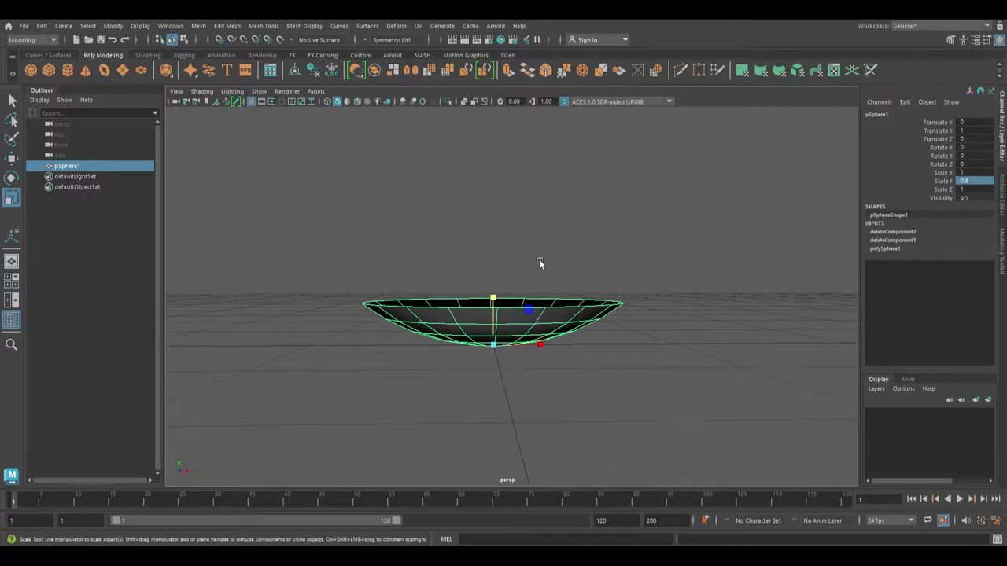
- Widen the bowl into an oval by setting its Scale X value to 1.4
{"action": "left_click_drag", "start_coordinate": [551, 349], "coordinate": [570, 346]}
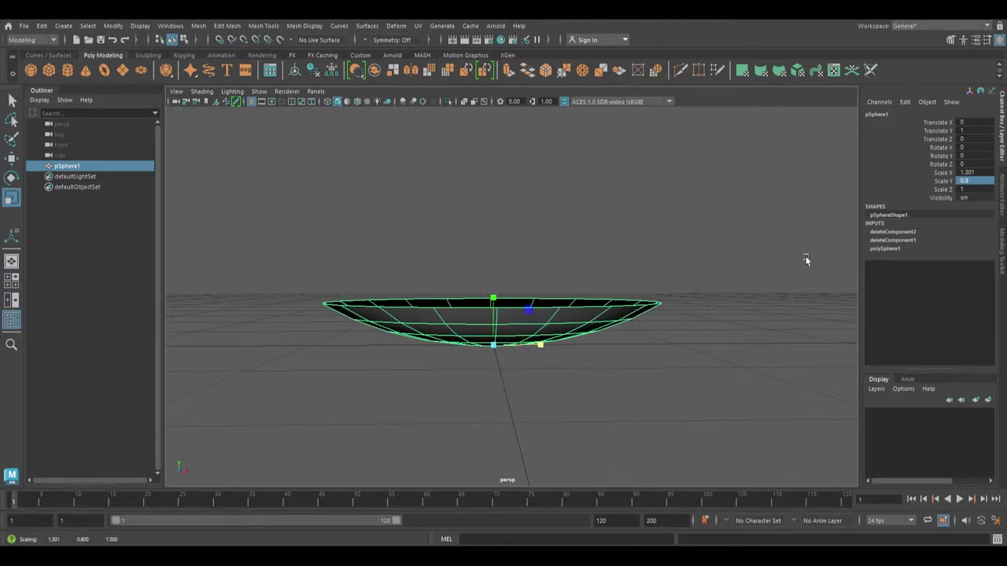
{"action": "double_click", "coordinate": [969, 171]}
{"action": "type", "text": "1.4"}
{"action": "key", "text": "Return"}
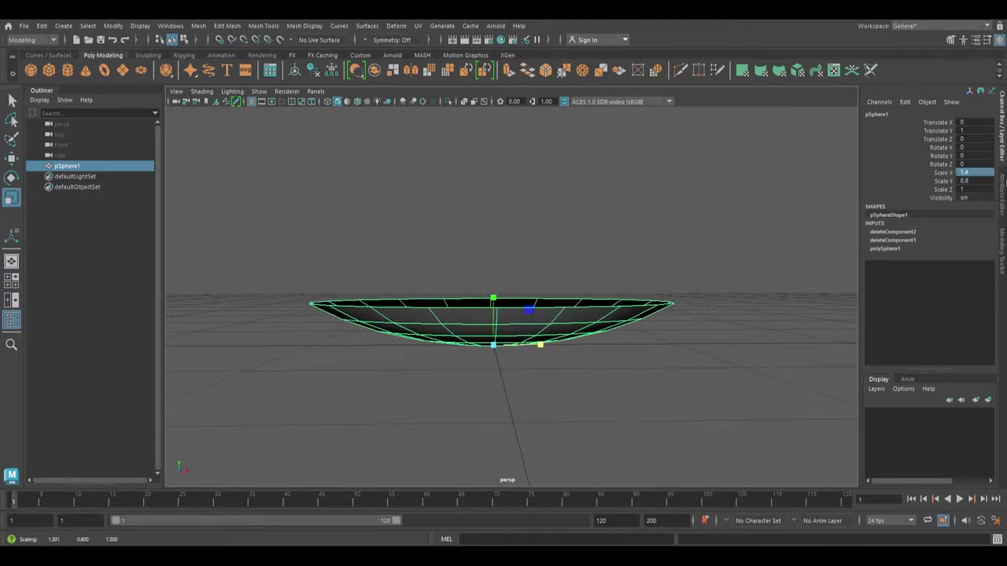
- Select the two adjacent rim edges at one long end of the bowl in edge mode and extrude them
{"action": "left_click_drag", "start_coordinate": [580, 282], "coordinate": [686, 236], "text": "alt"}
{"action": "left_click_drag", "start_coordinate": [423, 224], "coordinate": [604, 289], "text": "alt"}
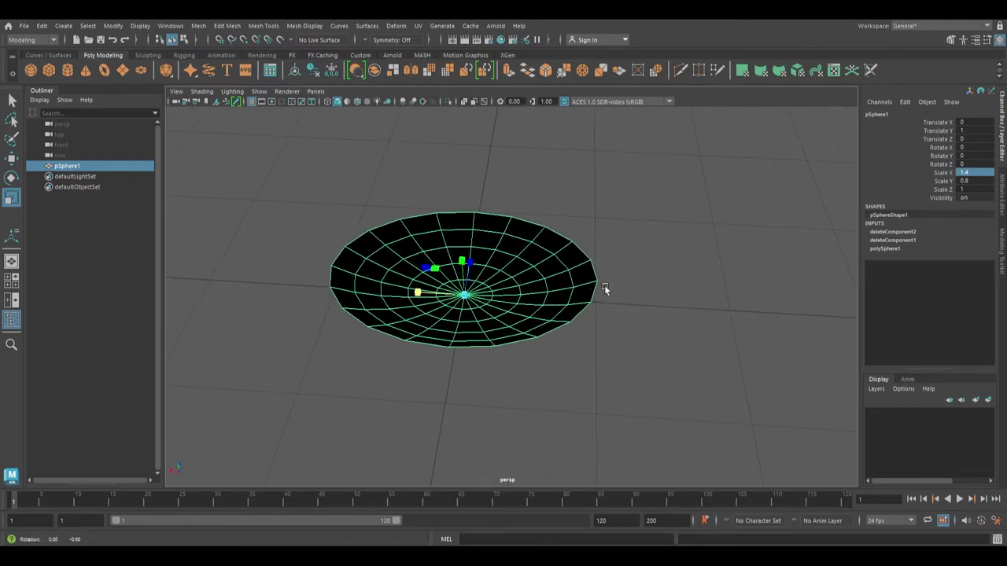
{"action": "scroll", "coordinate": [622, 307], "scroll_direction": "up", "scroll_amount": 5}
{"action": "right_click", "coordinate": [589, 249]}
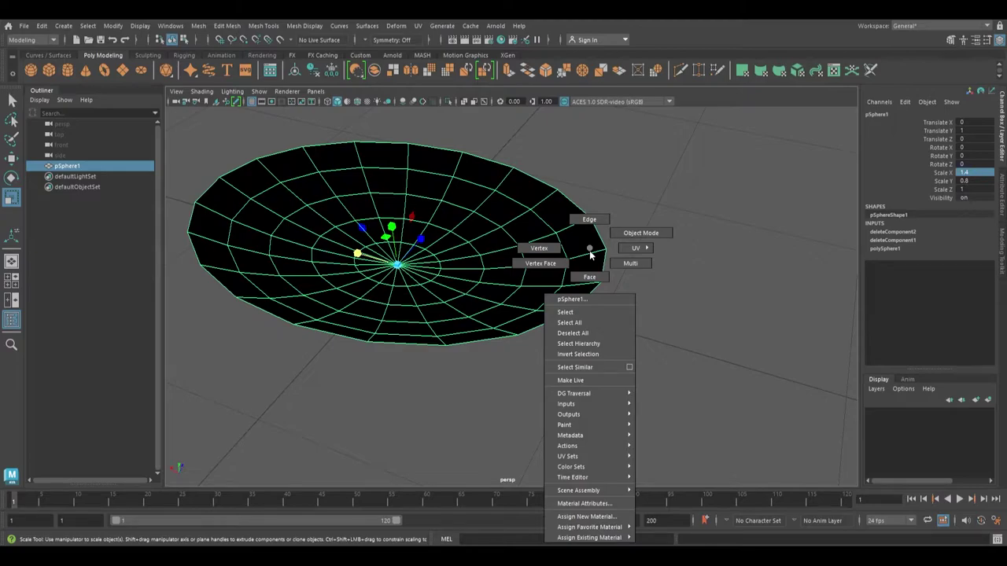
{"action": "left_click", "coordinate": [590, 219]}
{"action": "left_click_drag", "start_coordinate": [592, 217], "coordinate": [505, 250], "text": "alt"}
{"action": "left_click", "coordinate": [506, 246]}
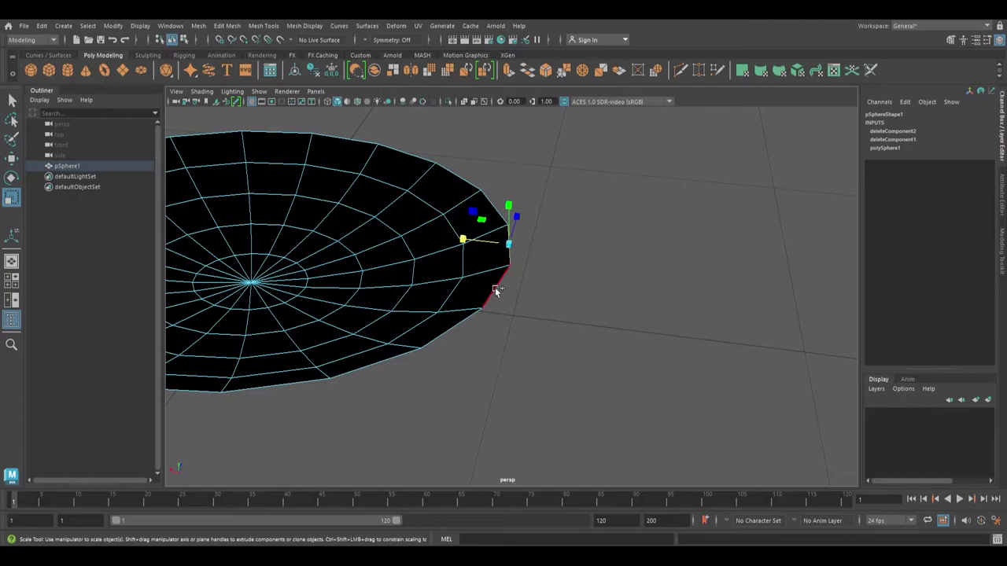
{"action": "left_click_drag", "start_coordinate": [635, 328], "coordinate": [586, 222], "text": "alt"}
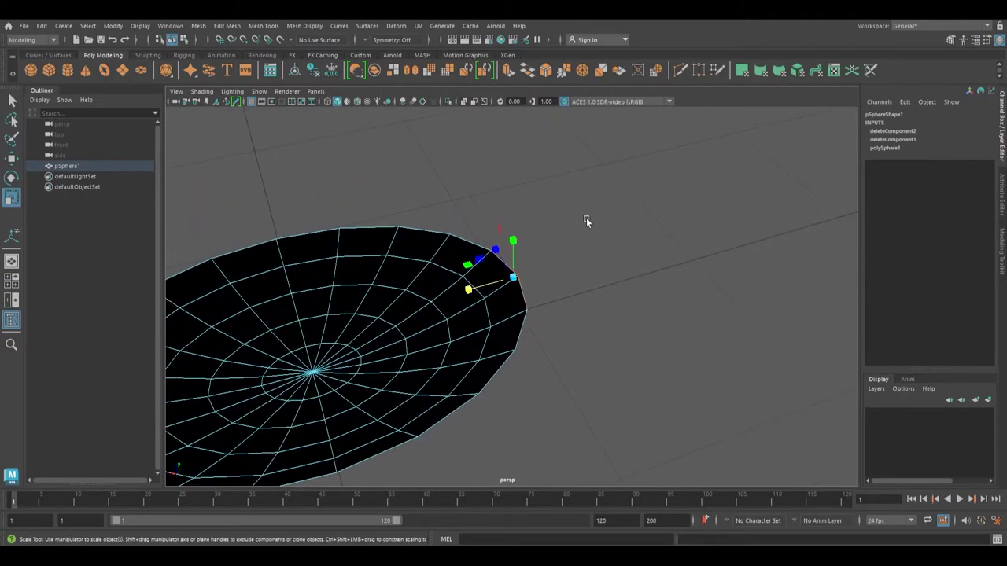
{"action": "right_click_drag", "start_coordinate": [589, 214], "coordinate": [604, 245], "text": "shift"}
{"action": "left_click_drag", "start_coordinate": [604, 245], "coordinate": [452, 288], "text": "alt"}
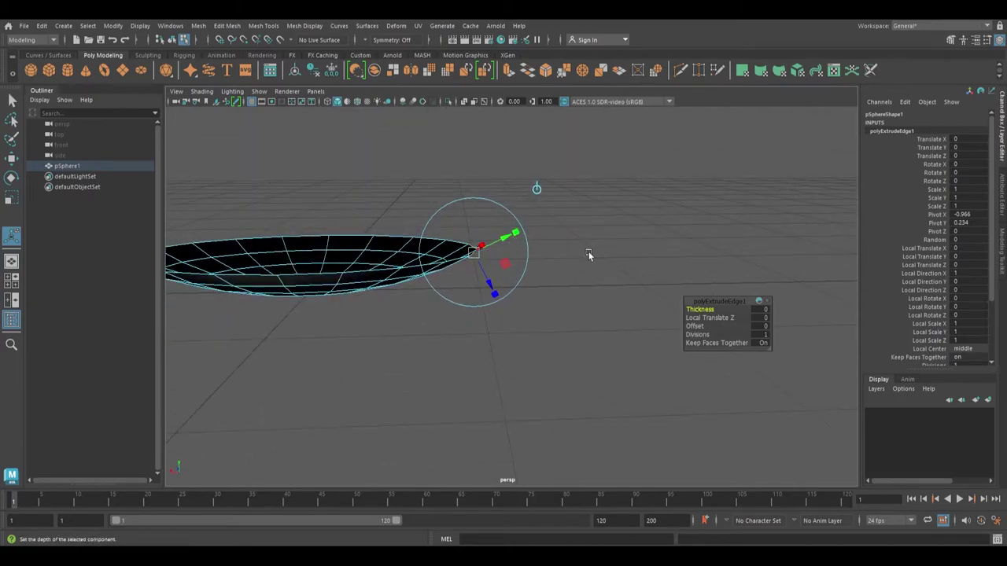
- Move the extruded edges outward from the bowl to form a short straight handle
{"action": "key", "text": "w"}
{"action": "left_click_drag", "start_coordinate": [435, 250], "coordinate": [570, 255]}
{"action": "left_click_drag", "start_coordinate": [570, 255], "coordinate": [494, 250], "text": "alt"}
{"action": "left_click_drag", "start_coordinate": [483, 298], "coordinate": [528, 294]}
{"action": "left_click_drag", "start_coordinate": [605, 318], "coordinate": [472, 268], "text": "alt"}
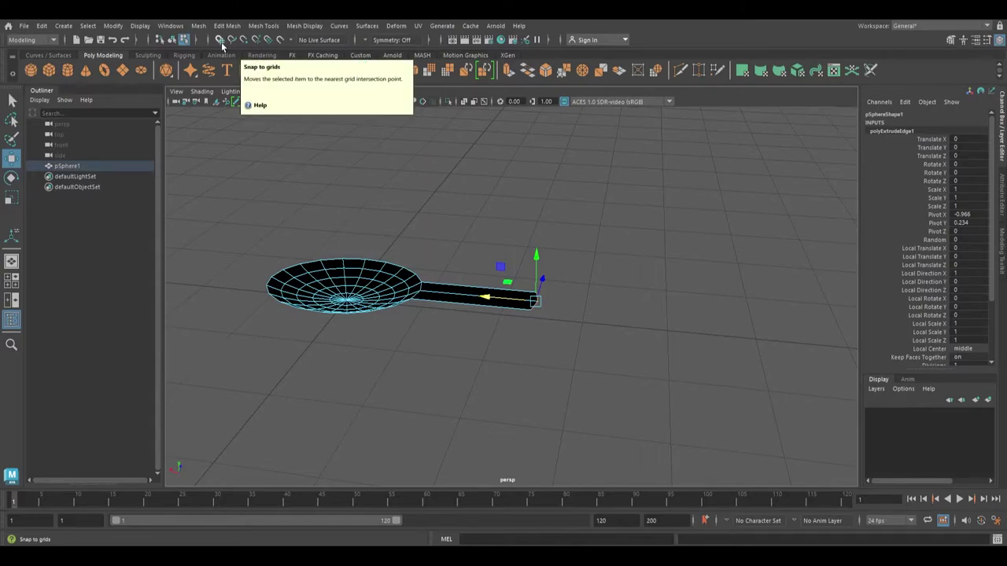
- Turn on grid snapping and move the handle's end edges further outward to lengthen the handle
{"action": "left_click_drag", "start_coordinate": [400, 238], "coordinate": [489, 228], "text": "alt"}
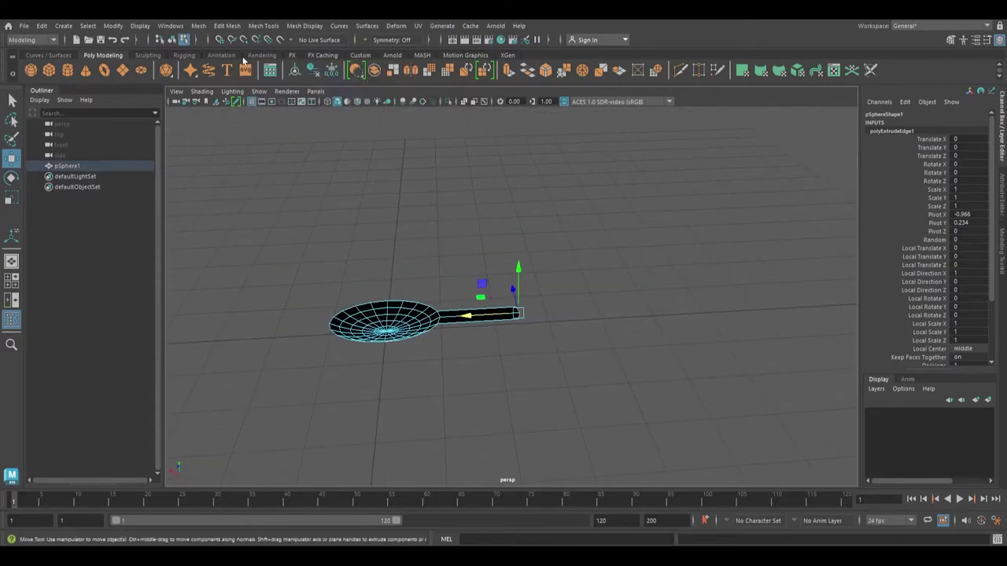
{"action": "left_click_drag", "start_coordinate": [548, 263], "coordinate": [538, 313], "text": "alt"}
{"action": "left_click", "coordinate": [220, 39]}
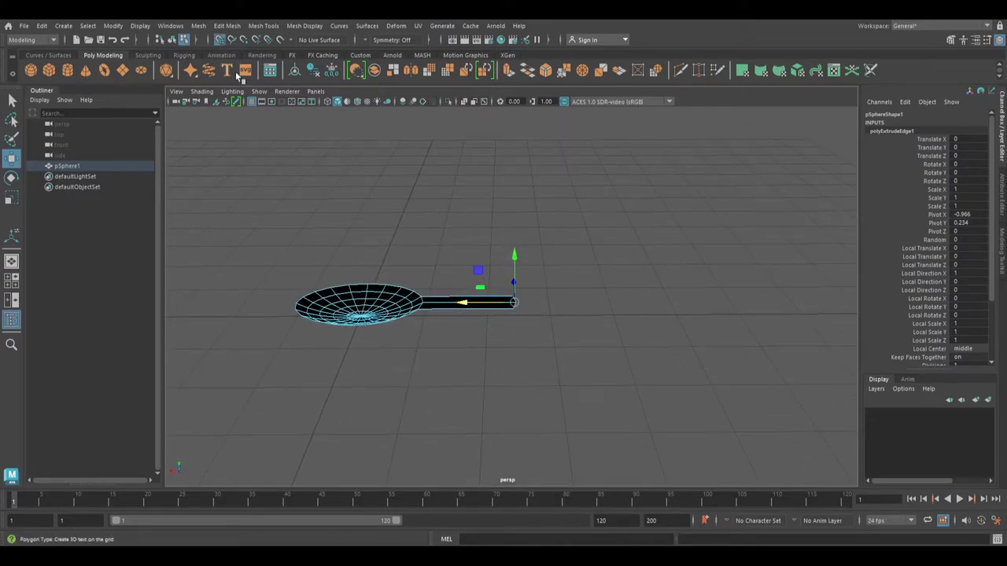
{"action": "left_click_drag", "start_coordinate": [463, 302], "coordinate": [672, 384]}
{"action": "scroll", "coordinate": [672, 385], "scroll_direction": "down", "scroll_amount": 1}
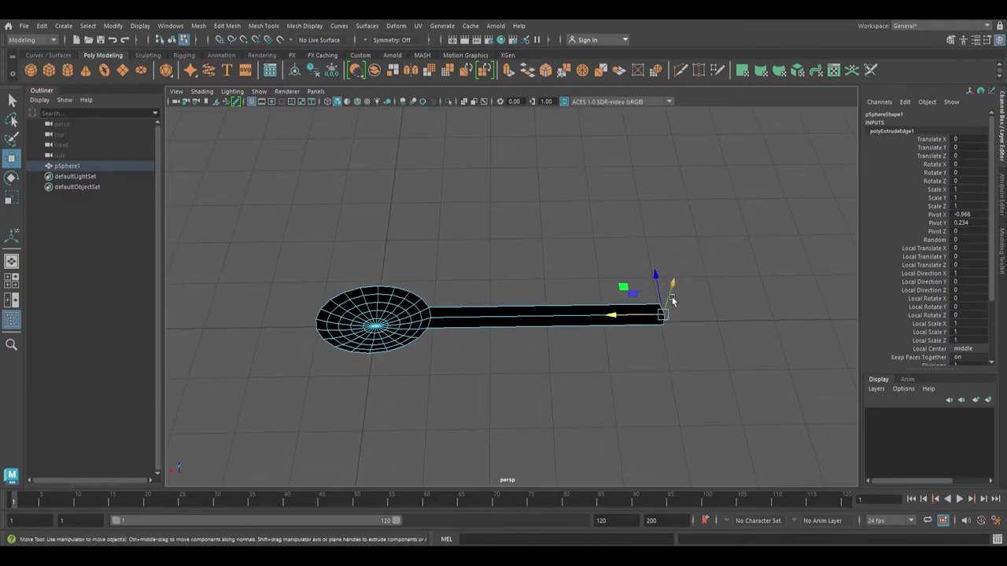
- Adjust the height of the handle's end edges vertically so the handle slopes gently down from the bowl
{"action": "left_click_drag", "start_coordinate": [658, 309], "coordinate": [641, 330], "text": "alt"}
{"action": "middle_click_drag", "start_coordinate": [642, 334], "coordinate": [628, 331], "text": "alt"}
{"action": "left_click_drag", "start_coordinate": [659, 318], "coordinate": [664, 343], "text": "alt"}
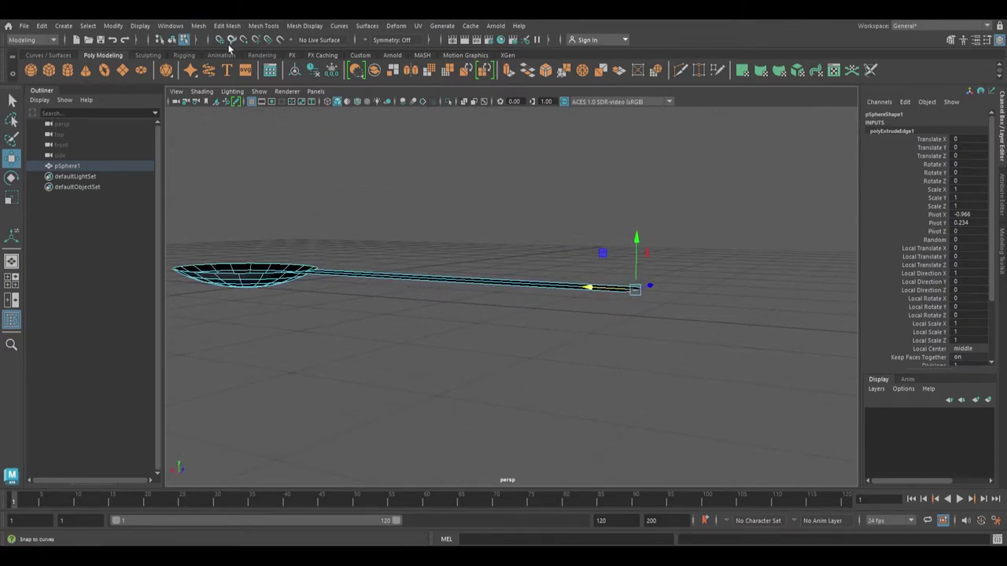
{"action": "left_click_drag", "start_coordinate": [638, 237], "coordinate": [630, 262]}
{"action": "left_click_drag", "start_coordinate": [568, 268], "coordinate": [514, 324], "text": "alt"}
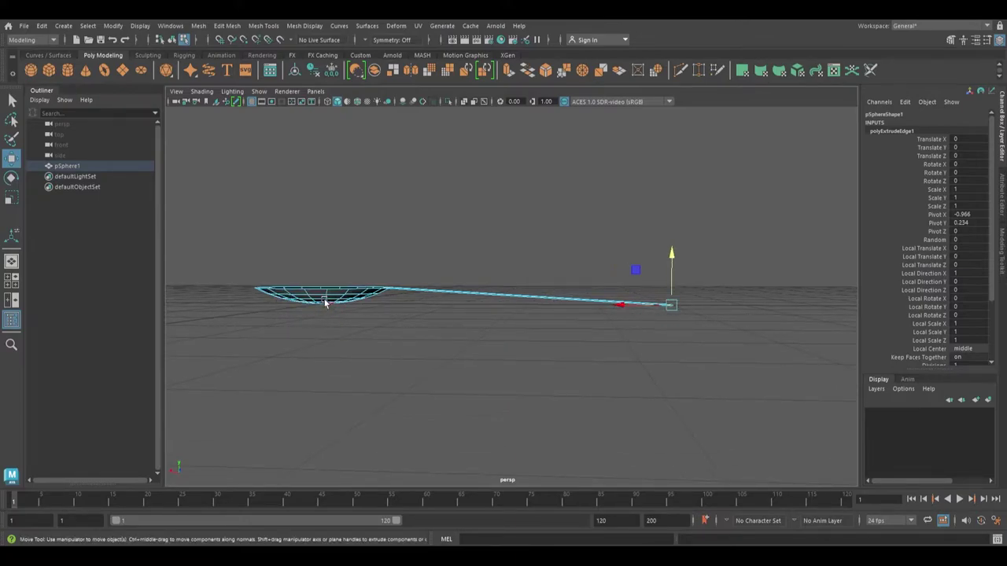
{"action": "left_click_drag", "start_coordinate": [387, 322], "coordinate": [436, 295], "text": "alt"}
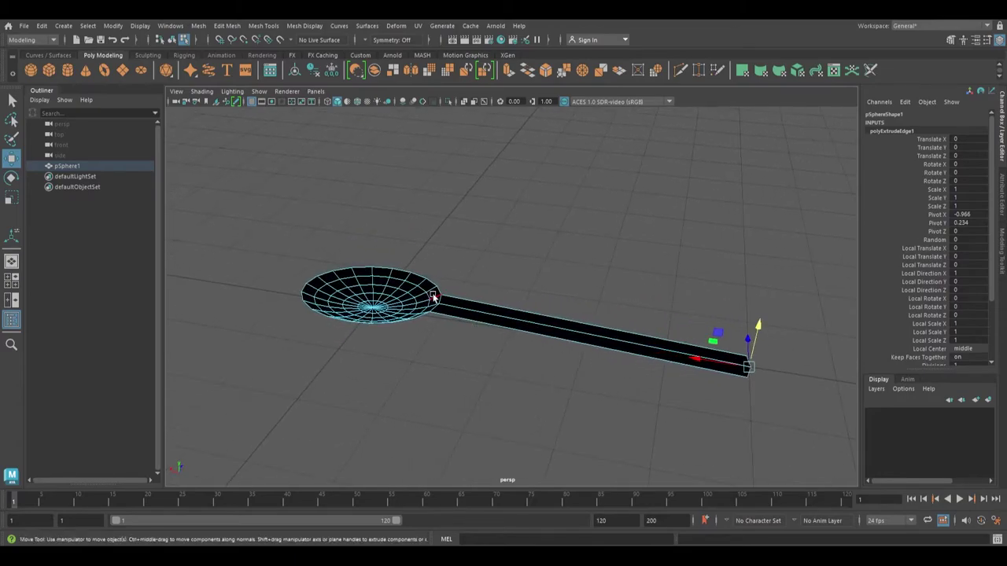
- Return to object mode and select the whole spoon mesh
{"action": "right_click_drag", "start_coordinate": [436, 295], "coordinate": [488, 240]}
{"action": "left_click", "coordinate": [496, 247]}
{"action": "left_click_drag", "start_coordinate": [497, 303], "coordinate": [504, 248], "text": "alt"}
{"action": "left_click", "coordinate": [511, 294]}
{"action": "left_click_drag", "start_coordinate": [513, 285], "coordinate": [569, 312], "text": "alt"}
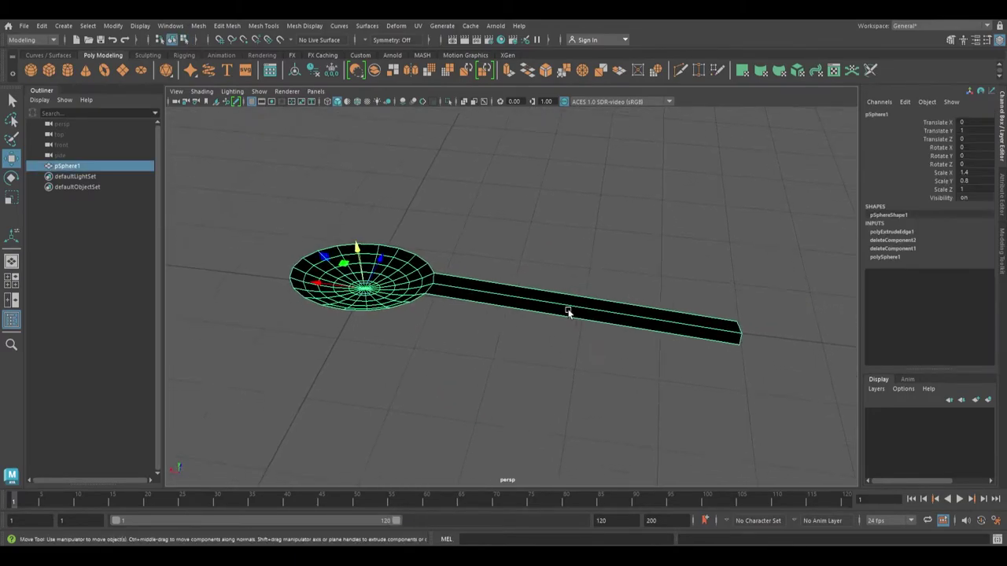
- Insert an edge loop across the middle of the handle with the Multi-Cut tool
{"action": "left_click_drag", "start_coordinate": [472, 285], "coordinate": [668, 308], "text": "alt"}
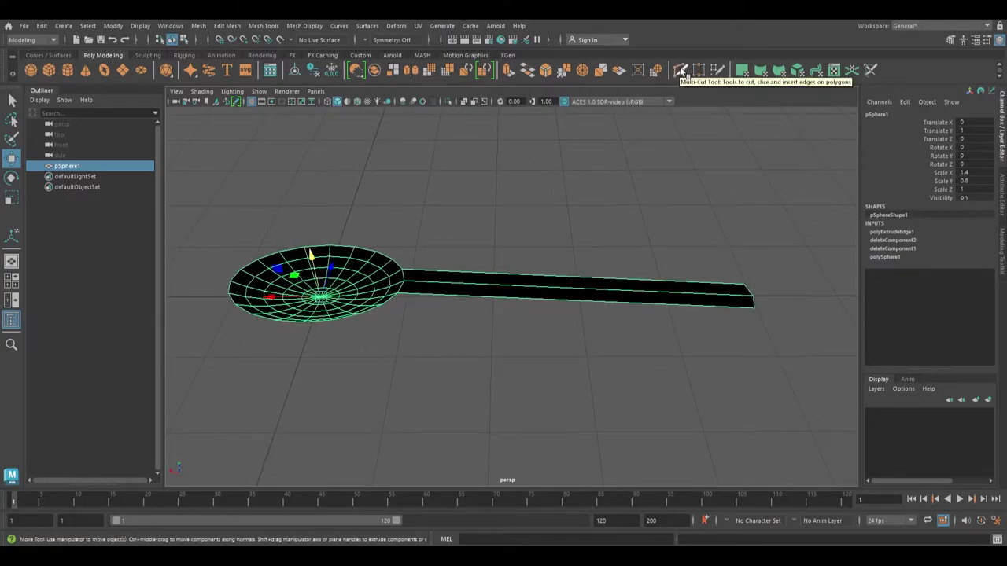
{"action": "left_click", "coordinate": [271, 26]}
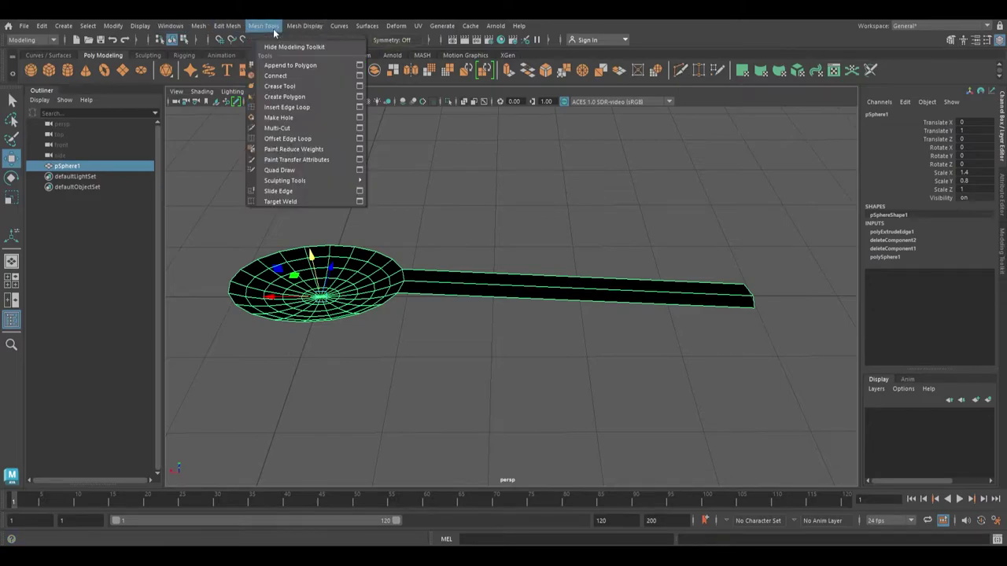
{"action": "left_click", "coordinate": [300, 128]}
{"action": "mouse_move", "coordinate": [651, 299]}
{"action": "middle_mouse_down", "text": "alt"}
{"action": "mouse_move", "coordinate": [616, 284]}
{"action": "mouse_move", "coordinate": [643, 307]}
{"action": "middle_mouse_up", "text": "alt"}
{"action": "scroll", "coordinate": [616, 284], "scroll_direction": "up", "scroll_amount": 3}
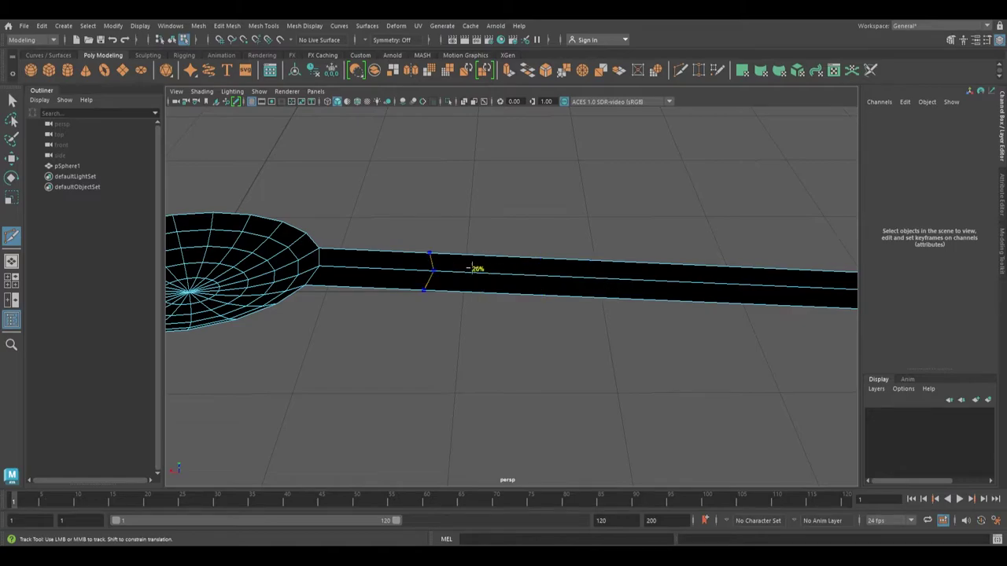
{"action": "middle_click", "coordinate": [618, 285], "text": "ctrl"}
- Insert one edge loop across the handle close to the bowl and another close to the handle's tip
{"action": "right_click_drag", "start_coordinate": [666, 320], "coordinate": [607, 265], "text": "alt"}
{"action": "middle_click_drag", "start_coordinate": [331, 294], "coordinate": [281, 321], "text": "alt"}
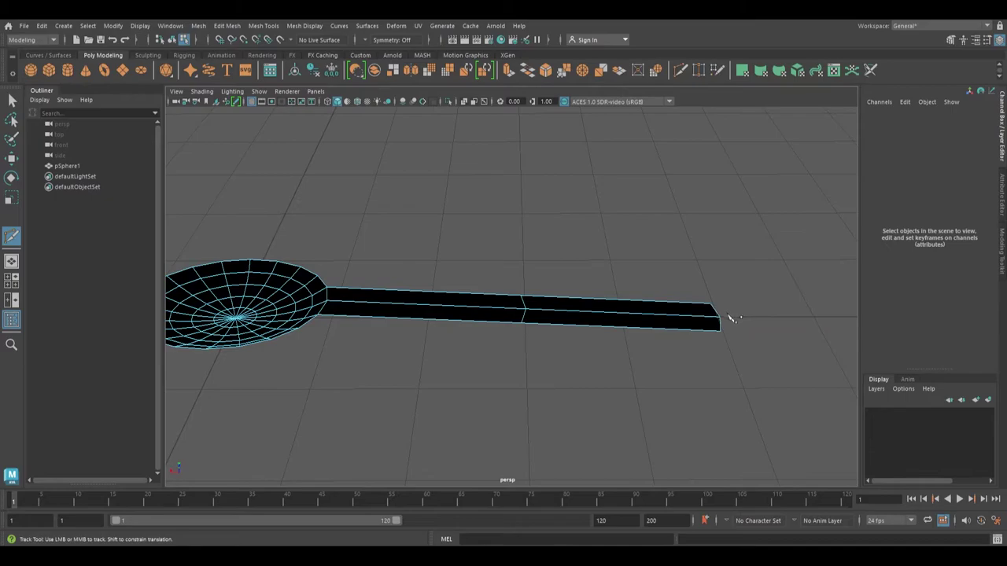
{"action": "scroll", "coordinate": [549, 359], "scroll_direction": "up", "scroll_amount": 3}
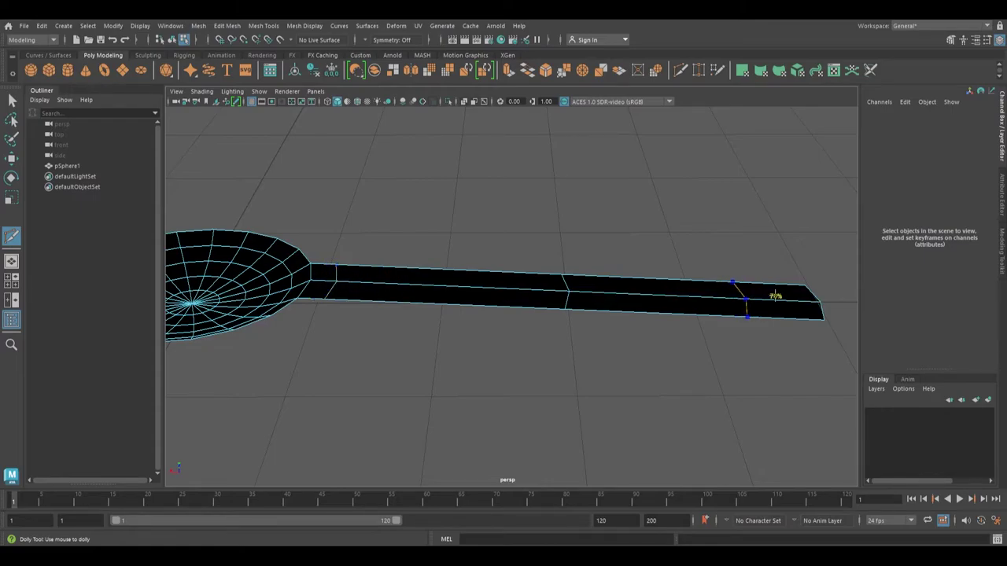
{"action": "left_click", "coordinate": [794, 297], "text": "ctrl"}
{"action": "middle_click_drag", "start_coordinate": [746, 354], "coordinate": [685, 349], "text": "alt"}
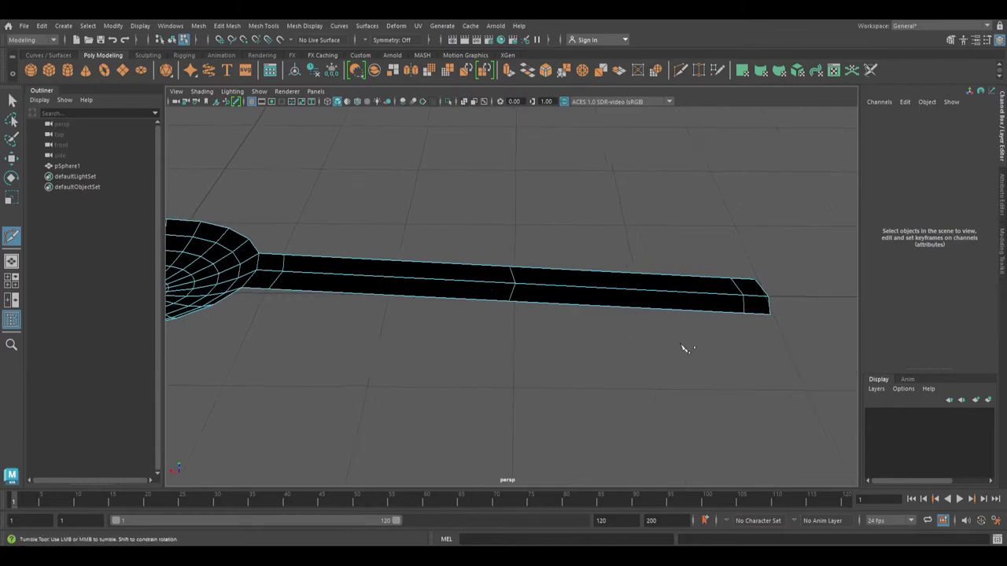
- Leave the Multi-Cut tool and reselect the spoon in object mode
{"action": "scroll", "coordinate": [598, 307], "scroll_direction": "down", "scroll_amount": 6}
{"action": "left_click_drag", "start_coordinate": [511, 260], "coordinate": [461, 241], "text": "alt"}
{"action": "scroll", "coordinate": [461, 241], "scroll_direction": "up", "scroll_amount": 3}
{"action": "key", "text": "q"}
{"action": "right_click_drag", "start_coordinate": [317, 220], "coordinate": [368, 205]}
{"action": "left_click_drag", "start_coordinate": [452, 207], "coordinate": [509, 229], "text": "alt"}
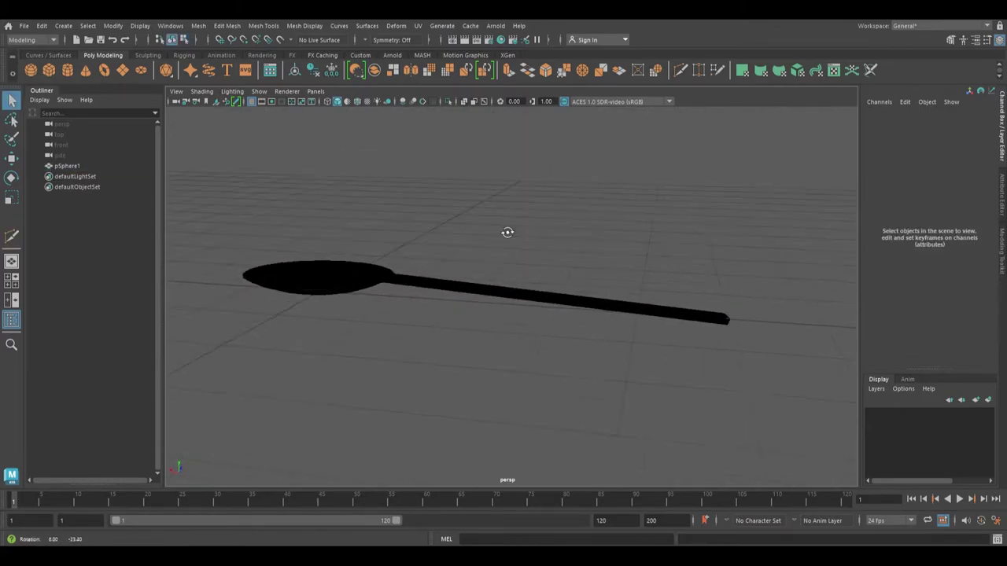
{"action": "left_click", "coordinate": [537, 285]}
{"action": "left_click_drag", "start_coordinate": [303, 228], "coordinate": [488, 241], "text": "alt"}
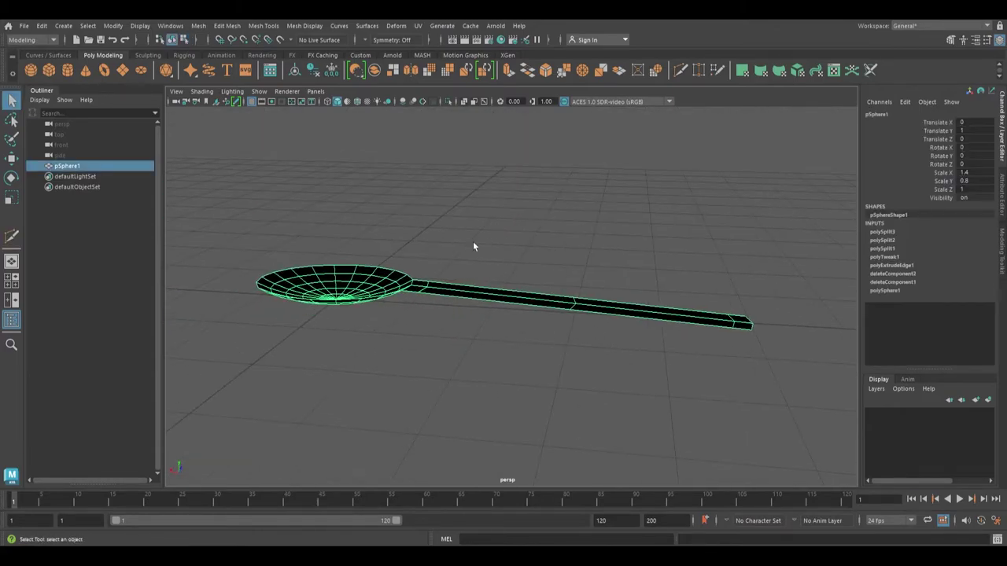
- Extrude all faces of the spoon with a Thickness of -0.05
{"action": "right_click", "coordinate": [471, 249], "text": "shift"}
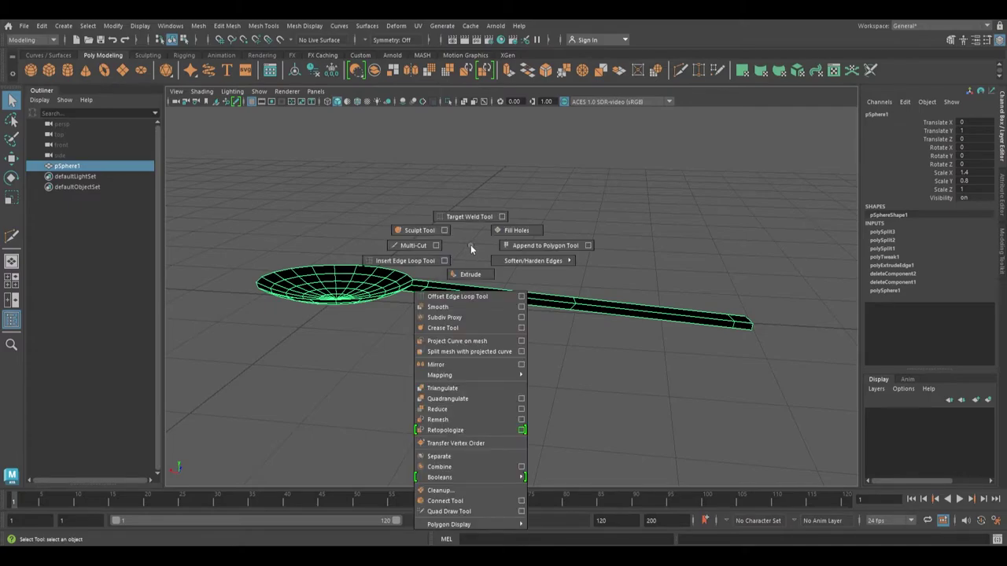
{"action": "left_click", "coordinate": [481, 273]}
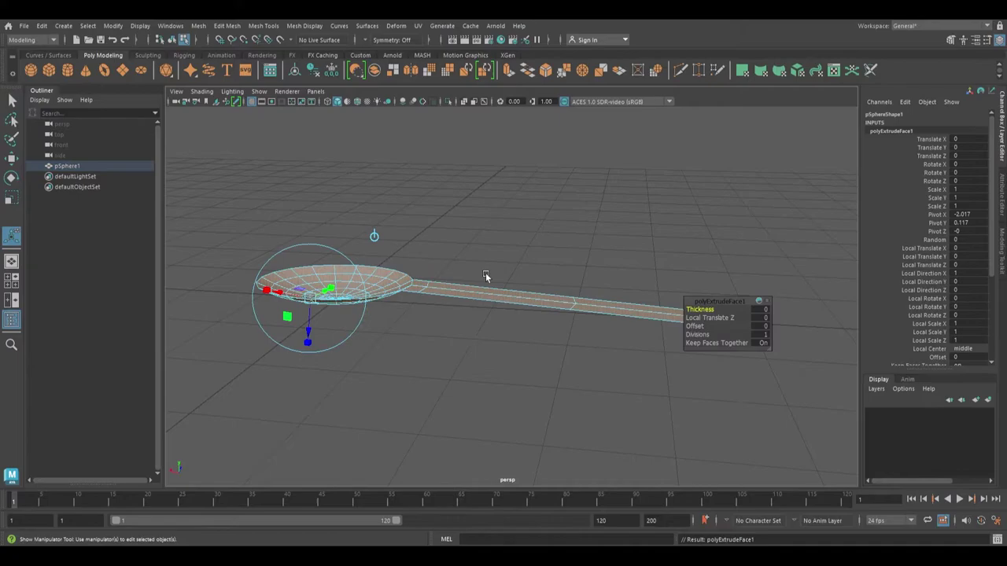
{"action": "left_click_drag", "start_coordinate": [700, 309], "coordinate": [700, 312]}
{"action": "key", "text": "f"}
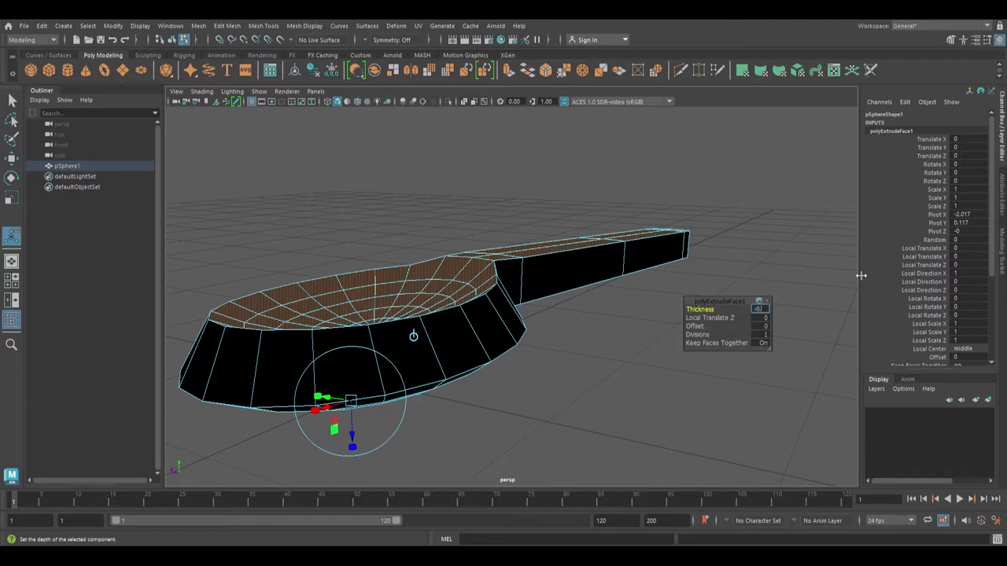
{"action": "key", "text": "Return"}
{"action": "left_click_drag", "start_coordinate": [422, 292], "coordinate": [394, 249], "text": "alt"}
{"action": "middle_click_drag", "start_coordinate": [393, 249], "coordinate": [499, 292], "text": "alt"}
{"action": "right_click_drag", "start_coordinate": [499, 292], "coordinate": [573, 275], "text": "alt"}
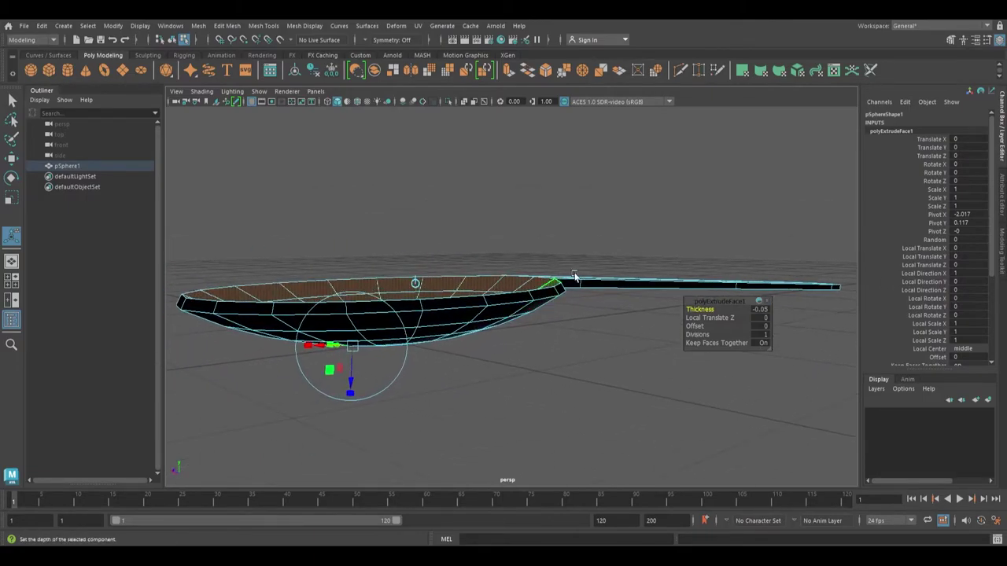
- Finish the extrusion by switching back to object mode and deselecting the spoon
{"action": "left_click_drag", "start_coordinate": [583, 281], "coordinate": [442, 247], "text": "alt"}
{"action": "right_click_drag", "start_coordinate": [442, 248], "coordinate": [494, 222]}
{"action": "left_click", "coordinate": [519, 244]}
{"action": "left_click_drag", "start_coordinate": [535, 264], "coordinate": [451, 218], "text": "alt"}
{"action": "middle_click_drag", "start_coordinate": [450, 219], "coordinate": [454, 227], "text": "alt"}
{"action": "left_click_drag", "start_coordinate": [454, 231], "coordinate": [468, 245], "text": "alt"}
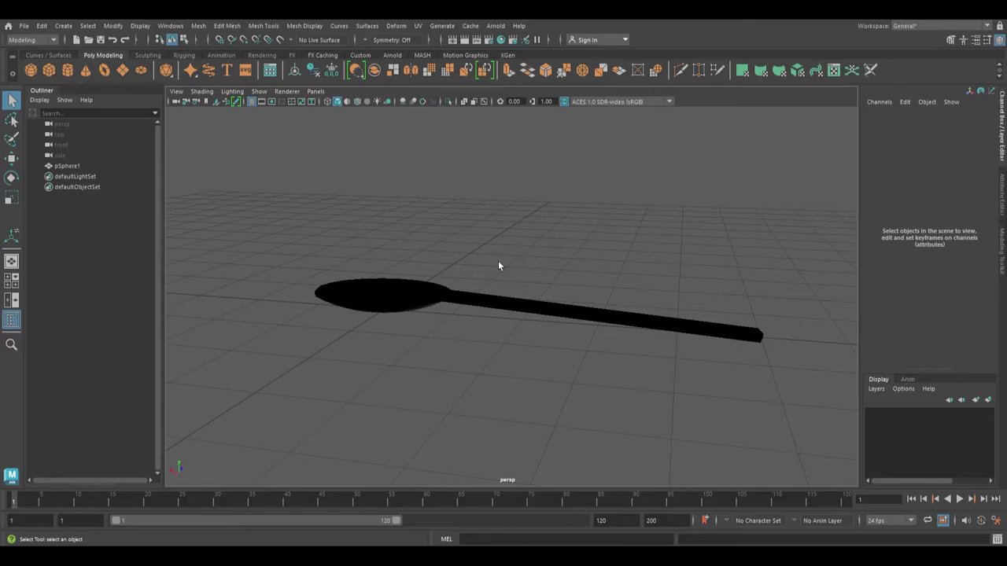
- Reverse the normals of the whole spoon mesh and deselect it
{"action": "left_click", "coordinate": [441, 294]}
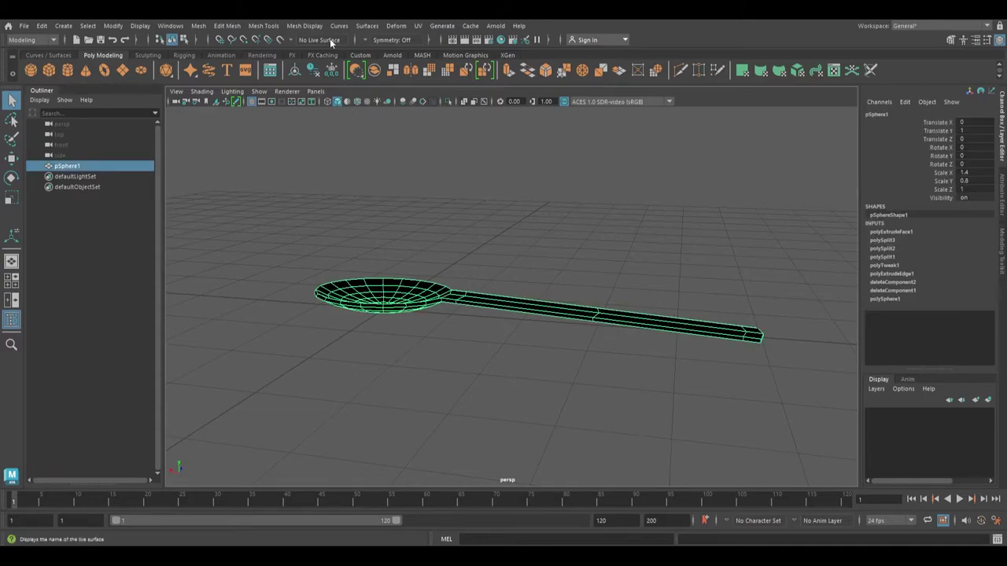
{"action": "left_click", "coordinate": [364, 26]}
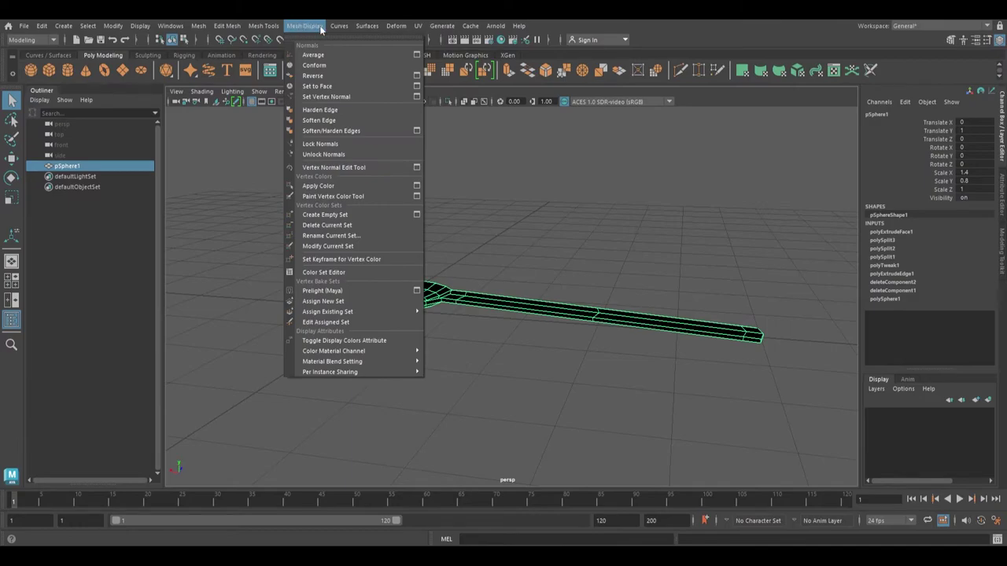
{"action": "left_click", "coordinate": [340, 75]}
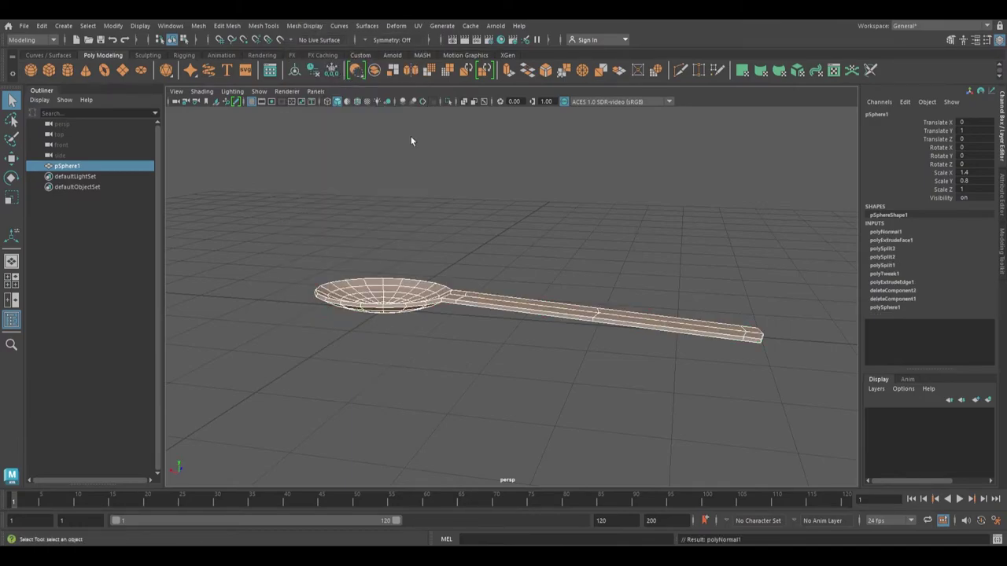
{"action": "left_click", "coordinate": [499, 203]}
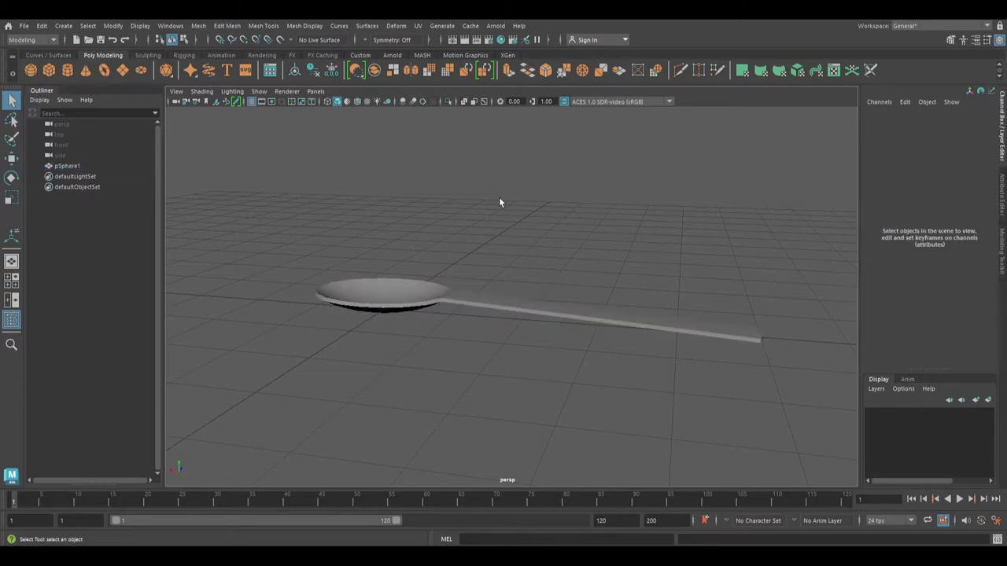
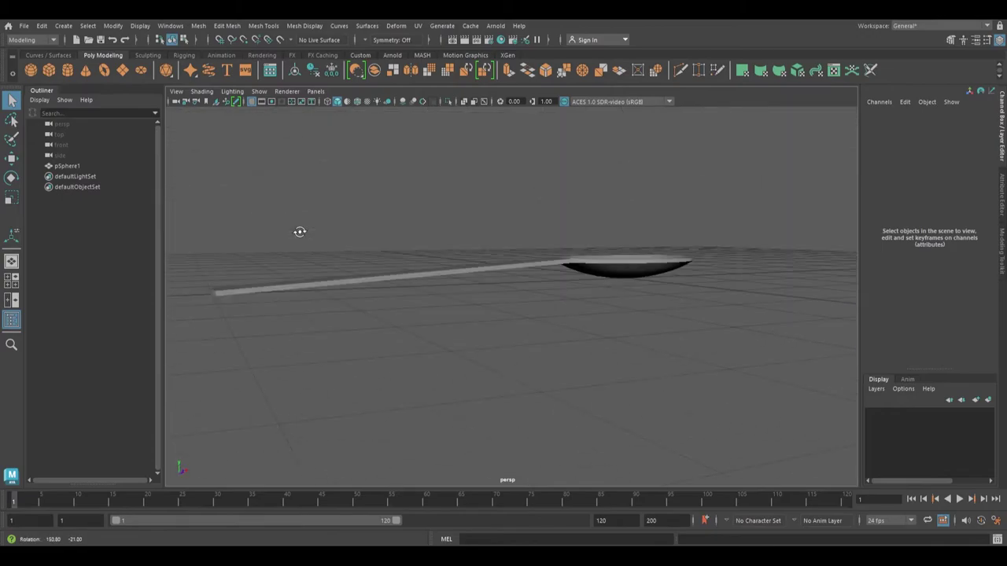
- Select the edge loop across the handle nearest the bowl and scale it narrower across the handle's width, with smooth preview on
{"action": "scroll", "coordinate": [487, 248], "scroll_direction": "up", "scroll_amount": 4}
{"action": "left_click", "coordinate": [488, 248]}
{"action": "left_click_drag", "start_coordinate": [656, 275], "coordinate": [493, 300], "text": "alt"}
{"action": "right_click_drag", "start_coordinate": [491, 295], "coordinate": [490, 220]}
{"action": "left_click_drag", "start_coordinate": [490, 220], "coordinate": [630, 243], "text": "alt"}
{"action": "right_click_drag", "start_coordinate": [630, 242], "coordinate": [661, 331], "text": "alt"}
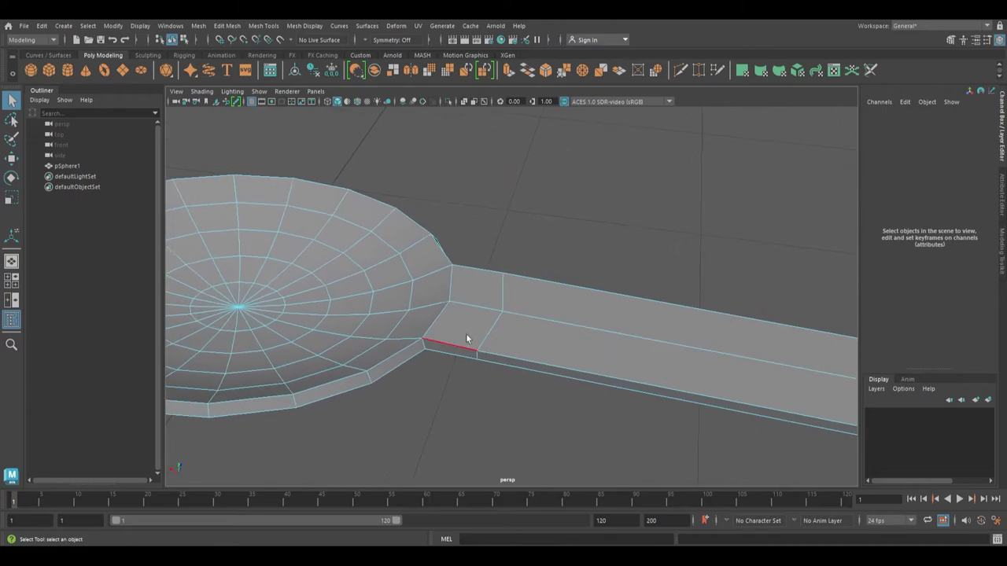
{"action": "left_click", "coordinate": [490, 332]}
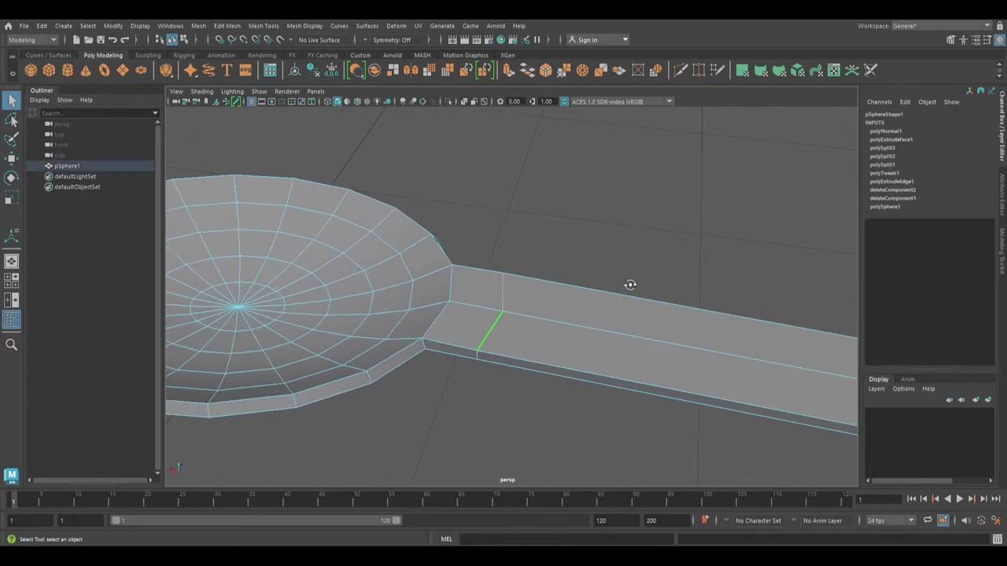
{"action": "left_click_drag", "start_coordinate": [632, 286], "coordinate": [574, 278], "text": "alt"}
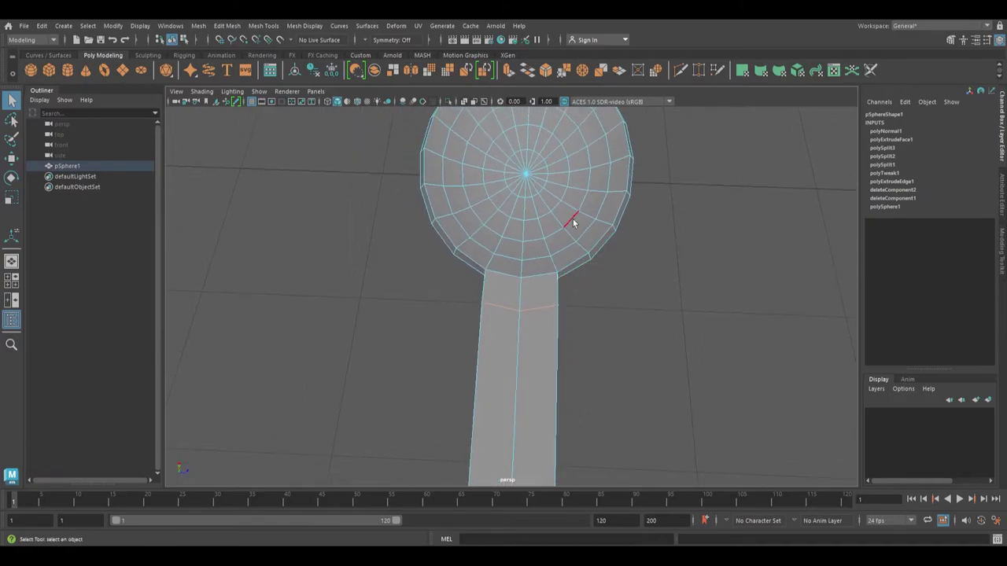
{"action": "left_click_drag", "start_coordinate": [630, 254], "coordinate": [572, 273], "text": "alt"}
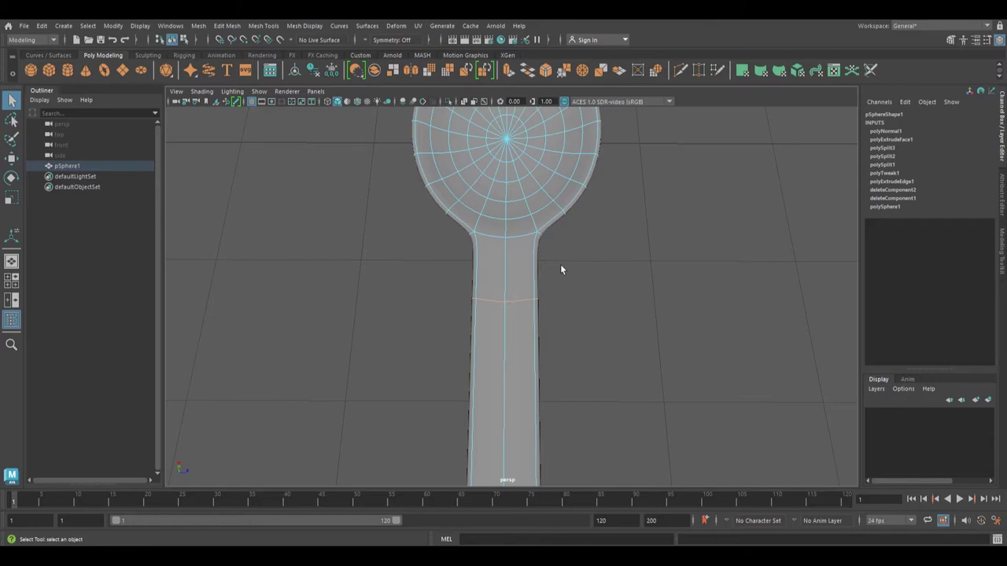
{"action": "key", "text": "r"}
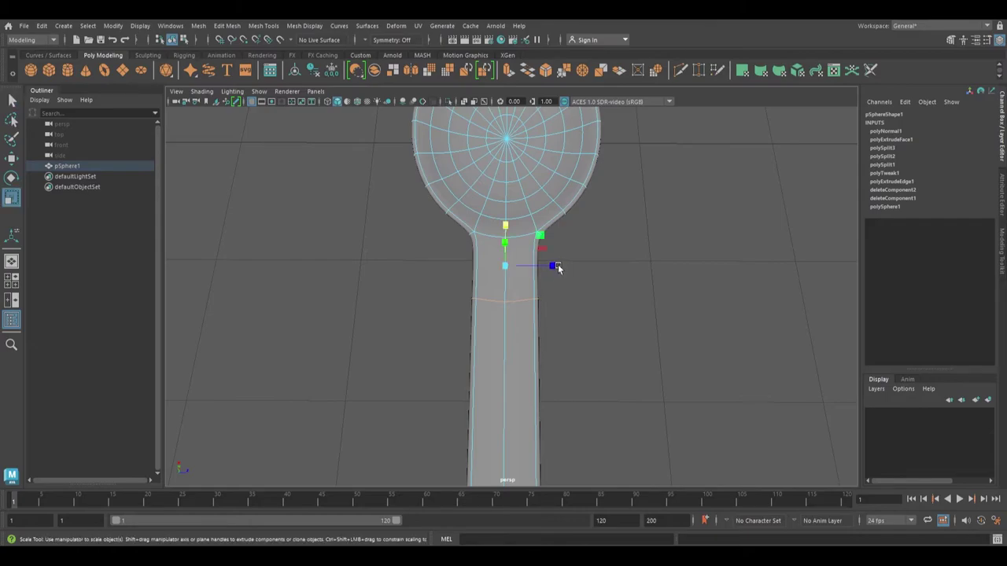
{"action": "left_click_drag", "start_coordinate": [531, 266], "coordinate": [528, 267]}
{"action": "scroll", "coordinate": [542, 260], "scroll_direction": "down", "scroll_amount": 6}
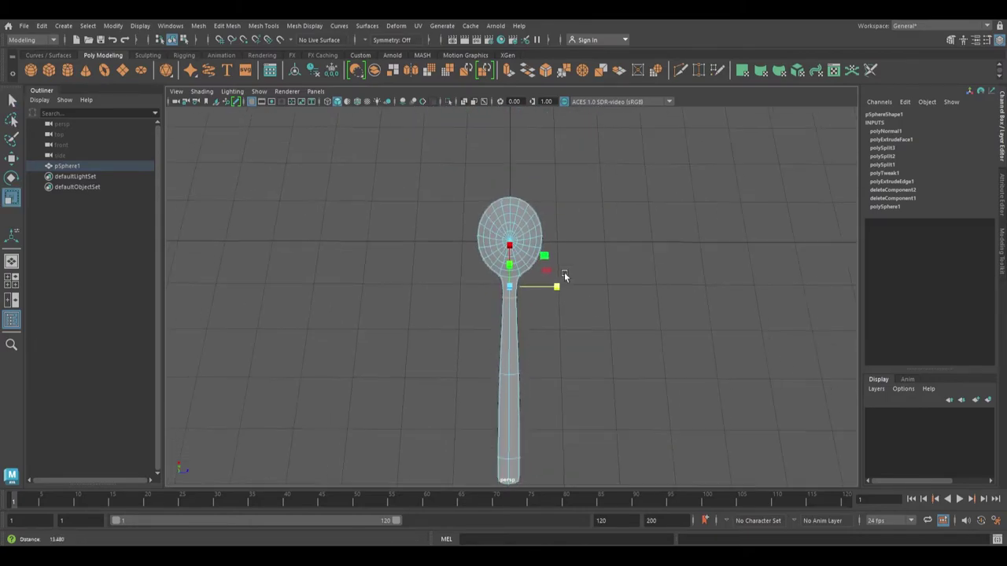
{"action": "scroll", "coordinate": [624, 410], "scroll_direction": "up", "scroll_amount": 5}
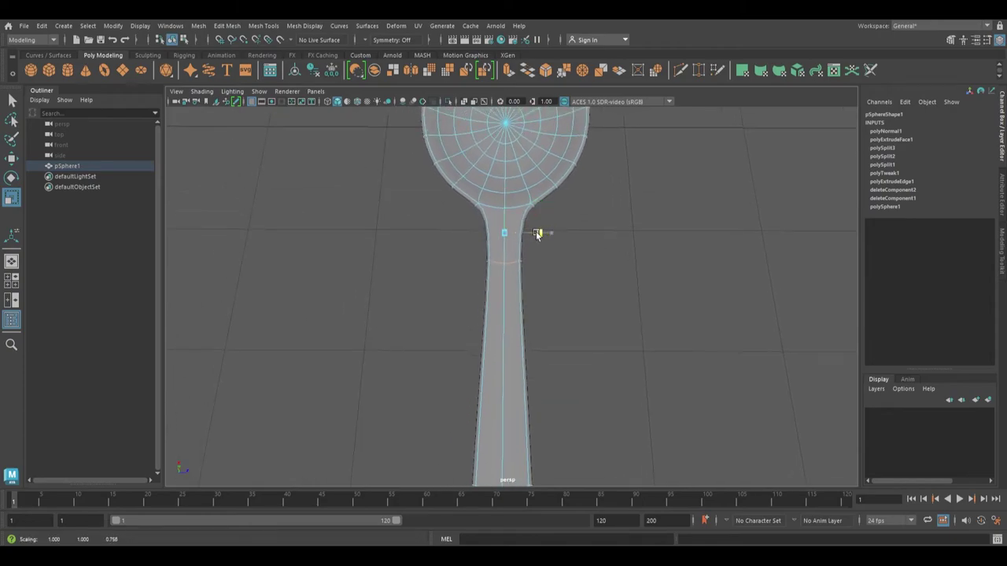
{"action": "left_click_drag", "start_coordinate": [538, 233], "coordinate": [608, 371]}
{"action": "key", "text": "3"}
- Move the edge loop nearest the bowl upward to arch the handle's neck, comparing the unsmoothed and smoothed displays
{"action": "right_click_drag", "start_coordinate": [608, 370], "coordinate": [587, 292], "text": "alt"}
{"action": "left_click_drag", "start_coordinate": [587, 293], "coordinate": [554, 259], "text": "alt"}
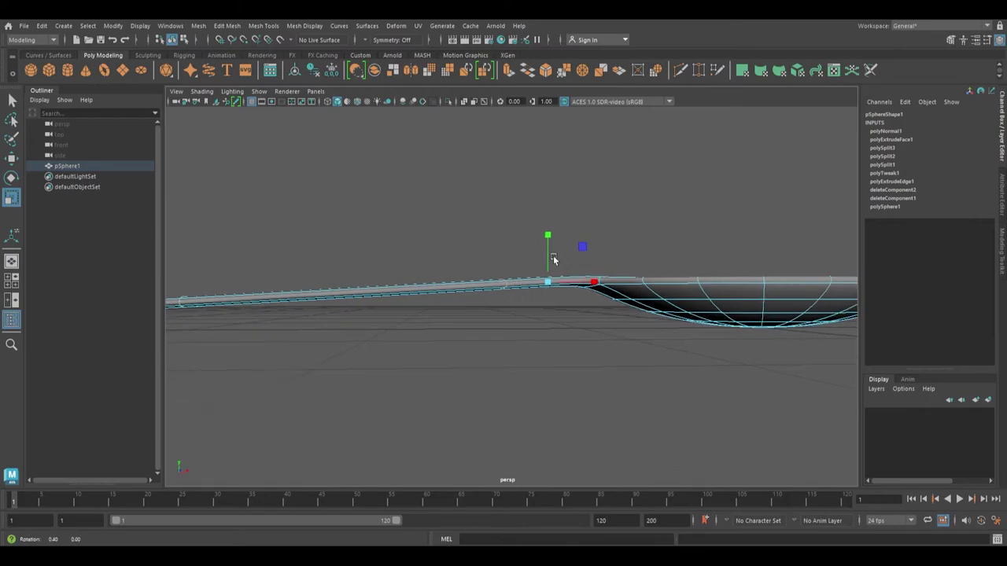
{"action": "middle_click_drag", "start_coordinate": [554, 259], "coordinate": [545, 288], "text": "alt"}
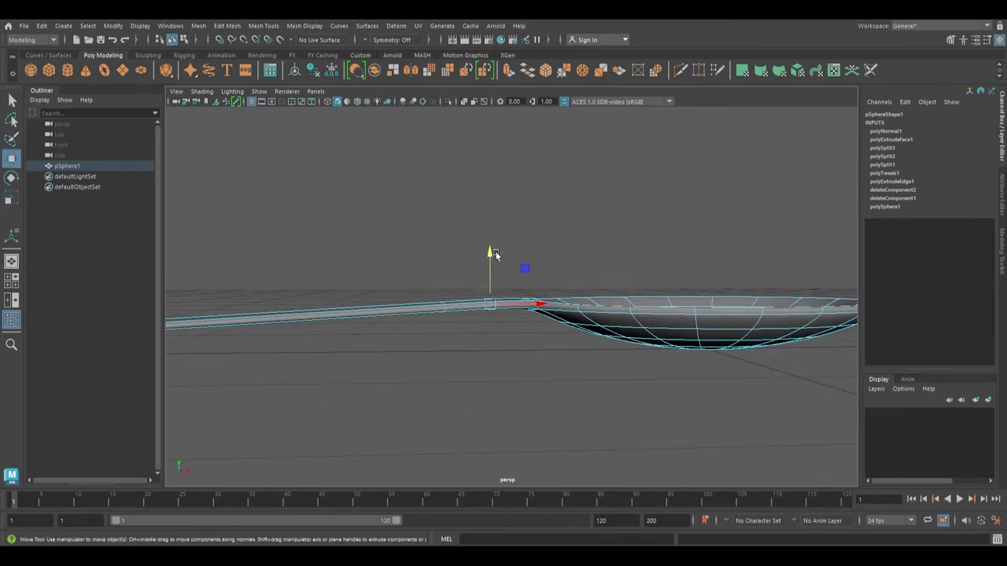
{"action": "left_click_drag", "start_coordinate": [495, 252], "coordinate": [491, 228]}
{"action": "right_click_drag", "start_coordinate": [491, 228], "coordinate": [471, 191], "text": "alt"}
{"action": "left_click_drag", "start_coordinate": [472, 191], "coordinate": [490, 223], "text": "alt"}
{"action": "key", "text": "1"}
{"action": "key", "text": "3"}
- Select the edge loop across the middle of the handle and scale it narrower across the handle's width
{"action": "left_click", "coordinate": [549, 221]}
{"action": "left_click_drag", "start_coordinate": [551, 223], "coordinate": [610, 317], "text": "alt"}
{"action": "left_click", "coordinate": [582, 315]}
{"action": "key", "text": "ctrl+z"}
{"action": "left_click_drag", "start_coordinate": [511, 272], "coordinate": [551, 292]}
{"action": "right_click_drag", "start_coordinate": [553, 299], "coordinate": [591, 326], "text": "alt"}
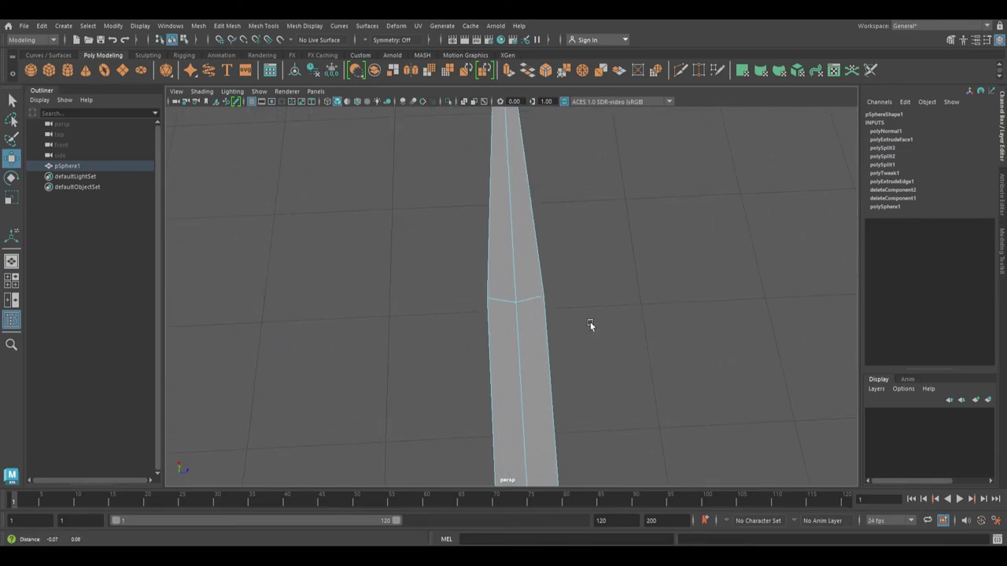
{"action": "key", "text": "r"}
{"action": "mouse_move", "coordinate": [532, 298]}
{"action": "left_mouse_down", "text": "alt"}
{"action": "mouse_move", "coordinate": [672, 268]}
{"action": "mouse_move", "coordinate": [603, 286]}
{"action": "mouse_move", "coordinate": [569, 309]}
{"action": "mouse_move", "coordinate": [541, 305]}
{"action": "left_mouse_up", "text": "alt"}
{"action": "key", "text": "3"}
{"action": "right_click_drag", "start_coordinate": [597, 310], "coordinate": [541, 233], "text": "alt"}
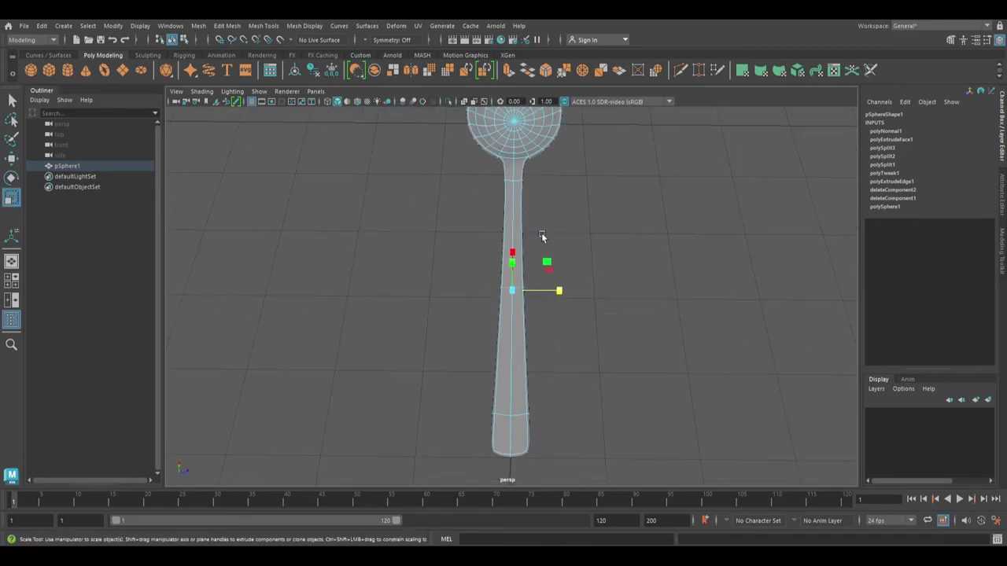
{"action": "left_click_drag", "start_coordinate": [565, 292], "coordinate": [515, 297], "text": "alt"}
{"action": "right_click_drag", "start_coordinate": [515, 296], "coordinate": [424, 221], "text": "alt"}
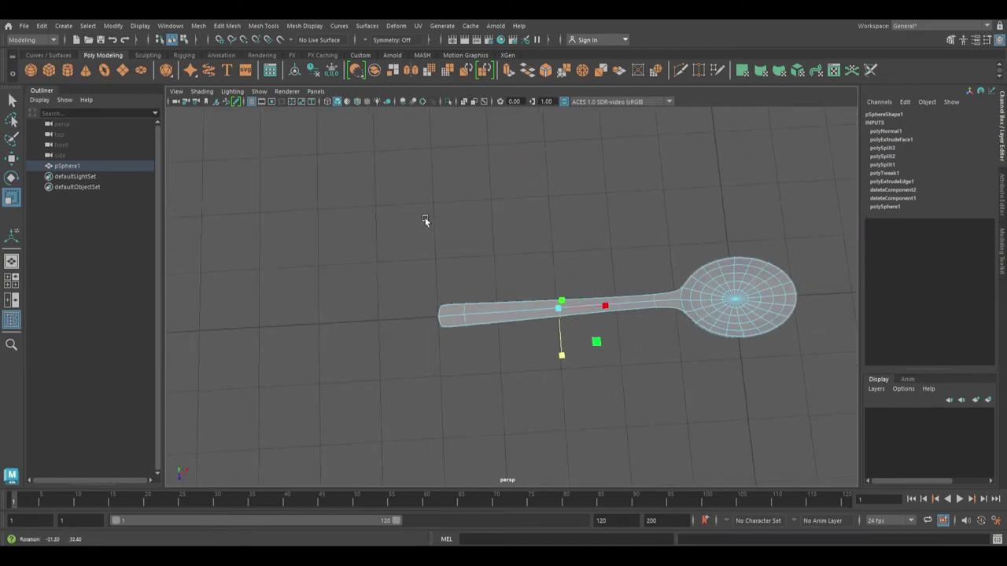
- Move the handle's middle edge loop slightly downward to give the handle a gentle curve in side view
{"action": "left_click_drag", "start_coordinate": [424, 222], "coordinate": [508, 289], "text": "alt"}
{"action": "right_click_drag", "start_coordinate": [508, 289], "coordinate": [666, 432], "text": "alt"}
{"action": "middle_click_drag", "start_coordinate": [665, 432], "coordinate": [632, 393], "text": "alt"}
{"action": "scroll", "coordinate": [632, 393], "scroll_direction": "up", "scroll_amount": 2}
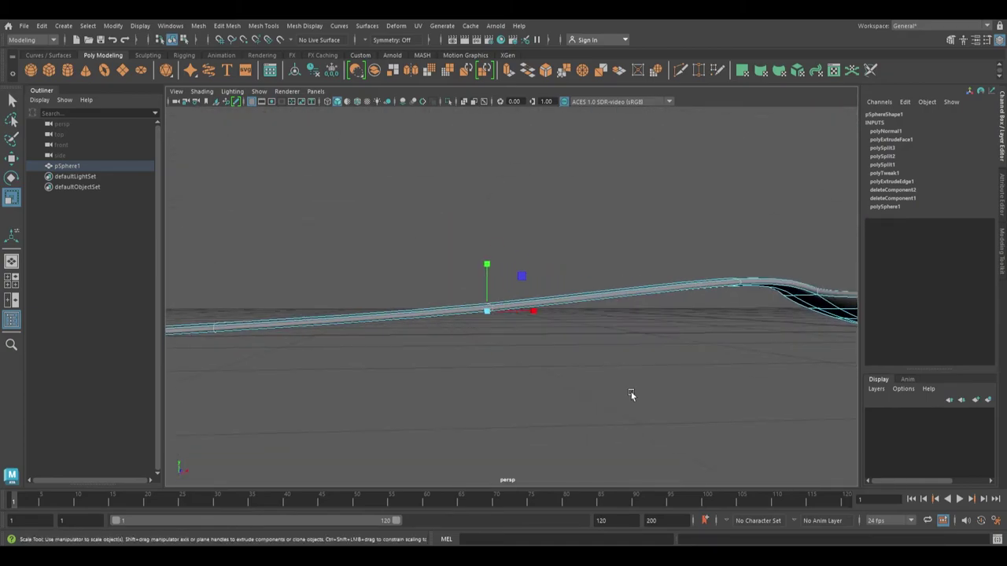
{"action": "scroll", "coordinate": [632, 393], "scroll_direction": "down", "scroll_amount": 1}
{"action": "key", "text": "w"}
{"action": "left_click", "coordinate": [498, 270]}
{"action": "key", "text": "ctrl+z"}
{"action": "left_click_drag", "start_coordinate": [493, 260], "coordinate": [498, 271]}
{"action": "right_click_drag", "start_coordinate": [586, 334], "coordinate": [459, 281], "text": "alt"}
{"action": "left_click_drag", "start_coordinate": [459, 281], "coordinate": [458, 286], "text": "alt"}
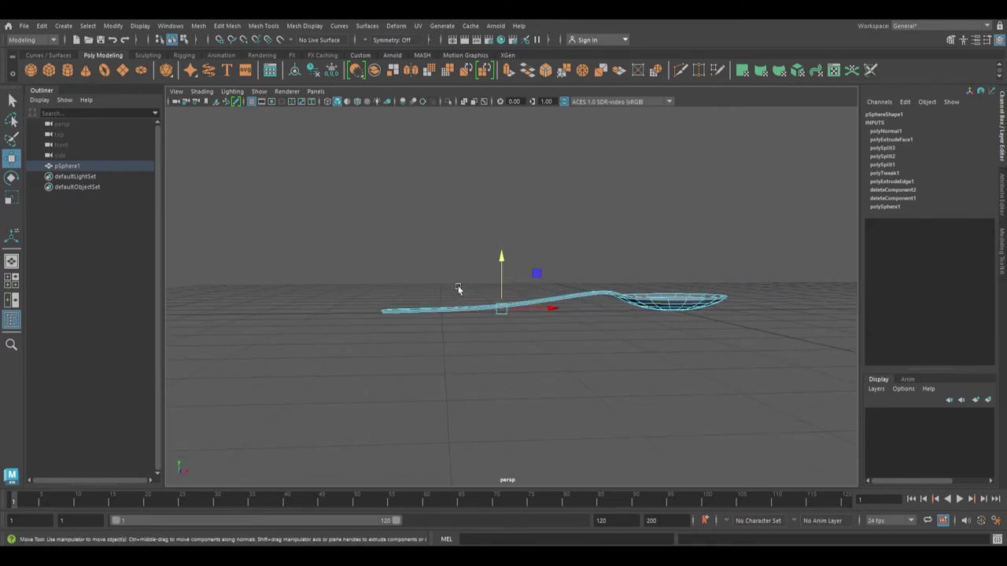
- Return to object mode with the spoon selected and turn off its smooth preview
{"action": "left_click", "coordinate": [826, 335]}
{"action": "left_click_drag", "start_coordinate": [827, 335], "coordinate": [1006, 333], "text": "alt"}
{"action": "left_click_drag", "start_coordinate": [507, 244], "coordinate": [472, 354], "text": "alt"}
{"action": "right_click_drag", "start_coordinate": [550, 394], "coordinate": [609, 438], "text": "alt"}
{"action": "left_click_drag", "start_coordinate": [661, 331], "coordinate": [493, 295], "text": "alt"}
{"action": "right_click_drag", "start_coordinate": [493, 294], "coordinate": [457, 279], "text": "alt"}
{"action": "left_click_drag", "start_coordinate": [656, 419], "coordinate": [526, 276], "text": "alt"}
{"action": "left_click", "coordinate": [578, 392]}
{"action": "right_click_drag", "start_coordinate": [512, 358], "coordinate": [659, 396], "text": "alt"}
{"action": "left_click_drag", "start_coordinate": [659, 396], "coordinate": [540, 366], "text": "alt"}
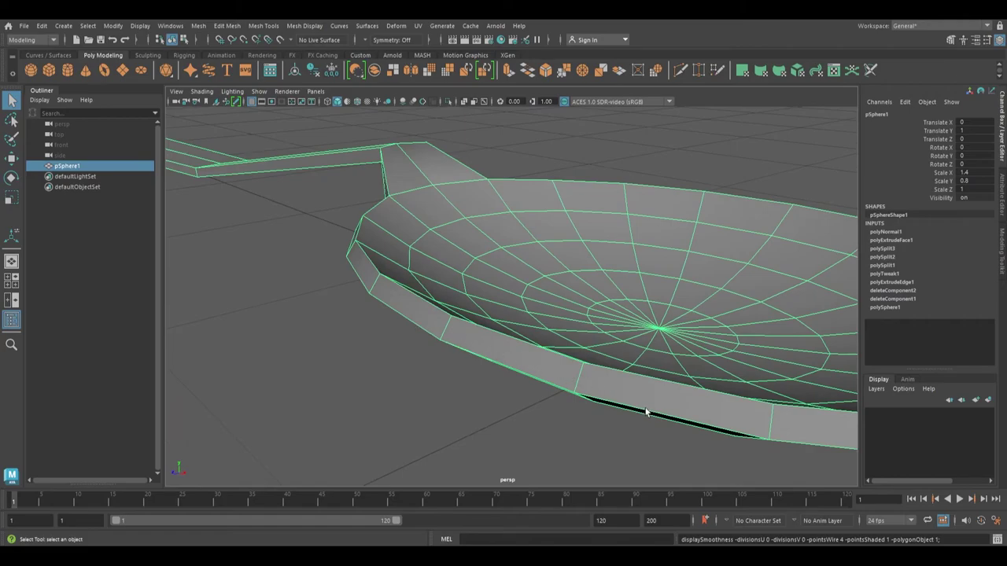
- Insert an edge loop at 50% along the spoon's outer rim thickness with the Multi-Cut tool
{"action": "left_click", "coordinate": [681, 71]}
{"action": "left_click_drag", "start_coordinate": [525, 354], "coordinate": [519, 344], "text": "alt"}
{"action": "right_click_drag", "start_coordinate": [519, 344], "coordinate": [577, 380], "text": "alt"}
{"action": "middle_click_drag", "start_coordinate": [393, 260], "coordinate": [549, 353], "text": "alt"}
{"action": "left_click", "coordinate": [462, 274]}
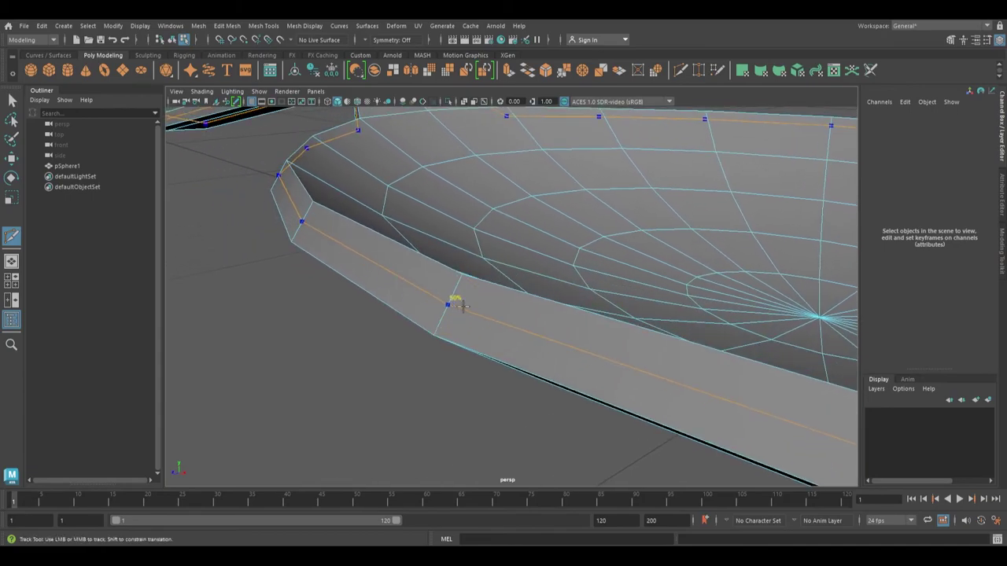
{"action": "right_click_drag", "start_coordinate": [541, 355], "coordinate": [496, 317], "text": "alt"}
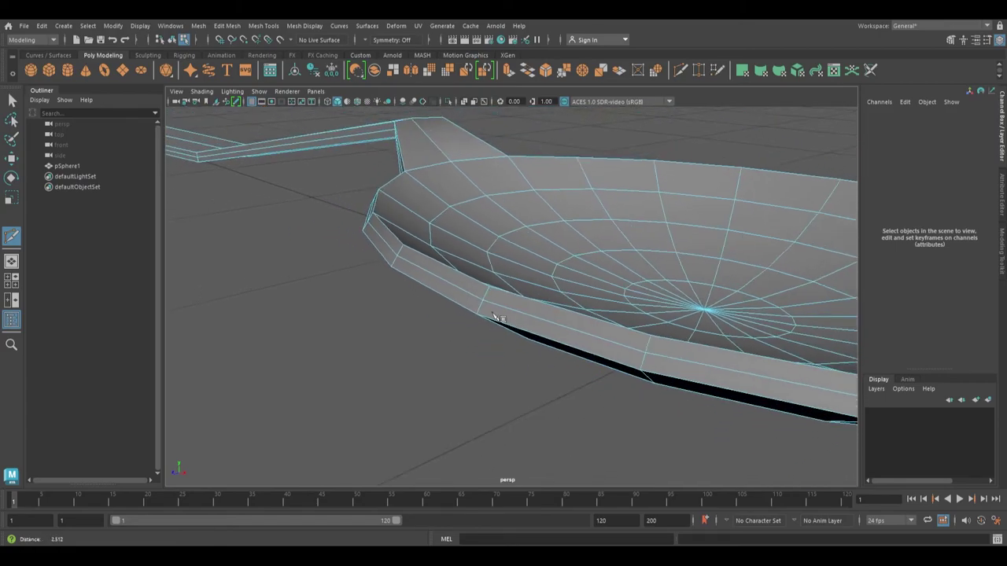
- Leave the Multi-Cut tool, turn on the spoon's smooth preview in object mode and deselect it
{"action": "left_click_drag", "start_coordinate": [441, 292], "coordinate": [540, 294], "text": "alt"}
{"action": "right_click_drag", "start_coordinate": [539, 294], "coordinate": [468, 245], "text": "alt"}
{"action": "left_click_drag", "start_coordinate": [471, 248], "coordinate": [748, 265], "text": "alt"}
{"action": "right_click_drag", "start_coordinate": [460, 244], "coordinate": [534, 189]}
{"action": "left_click_drag", "start_coordinate": [535, 189], "coordinate": [606, 239], "text": "alt"}
{"action": "key", "text": "3"}
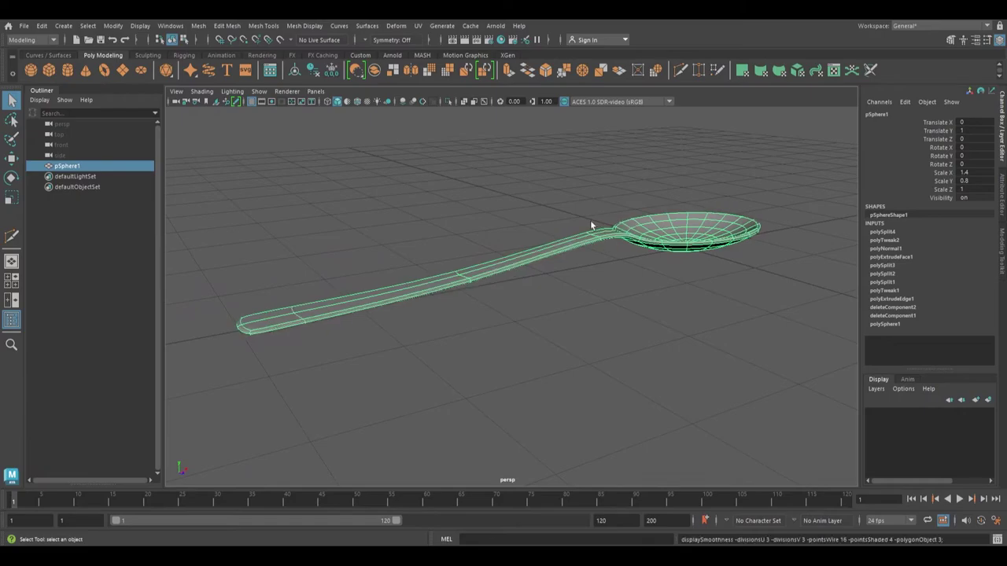
{"action": "left_click", "coordinate": [795, 198]}
{"action": "left_click_drag", "start_coordinate": [796, 198], "coordinate": [685, 241], "text": "alt"}
{"action": "scroll", "coordinate": [709, 276], "scroll_direction": "up", "scroll_amount": 2}
{"action": "left_click_drag", "start_coordinate": [729, 300], "coordinate": [756, 295], "text": "alt"}
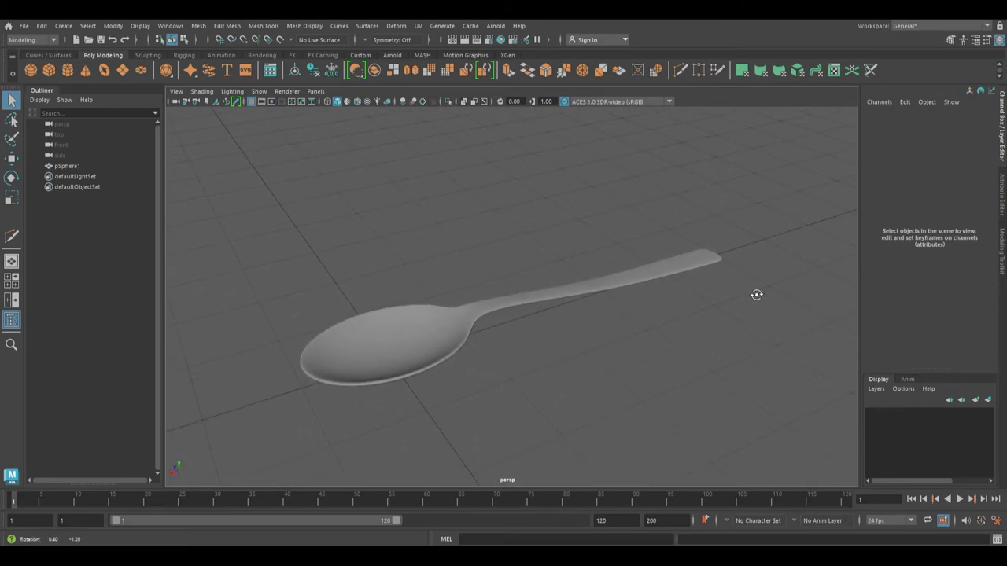
{"action": "left_click_drag", "start_coordinate": [552, 375], "coordinate": [722, 234], "text": "alt"}
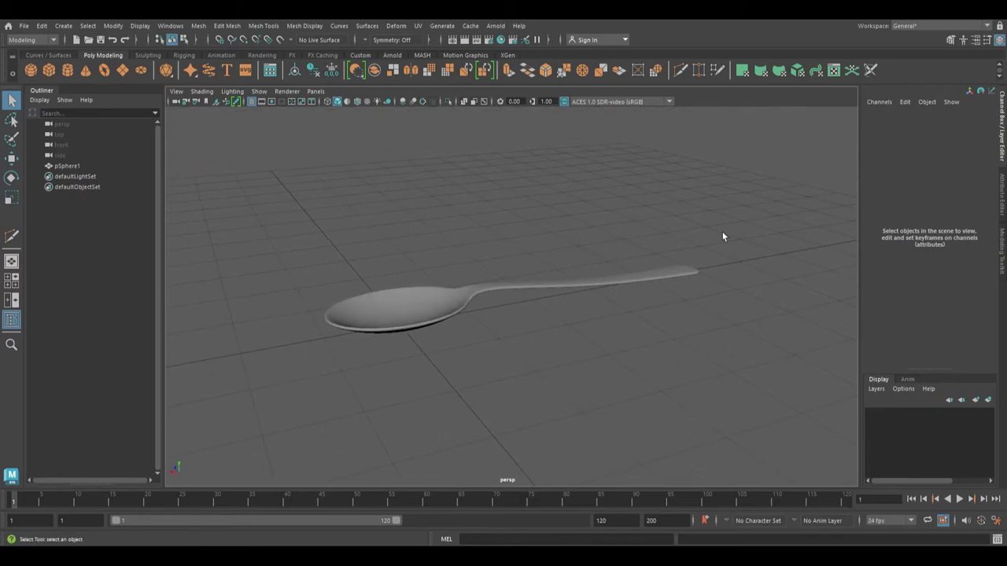
- Freeze the whole spoon's transformations and delete its construction history
{"action": "left_click_drag", "start_coordinate": [596, 301], "coordinate": [350, 363]}
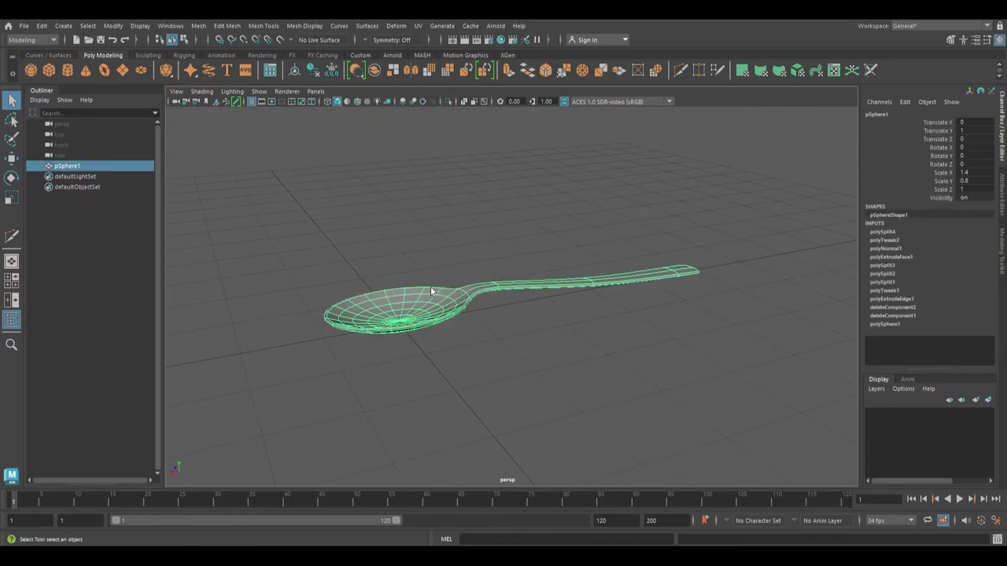
{"action": "left_click", "coordinate": [113, 26]}
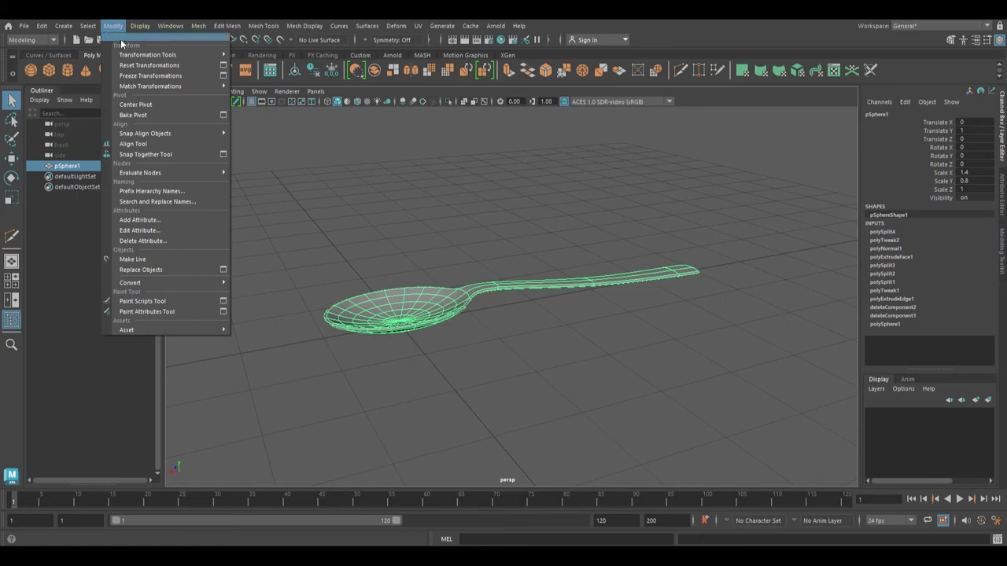
{"action": "left_click", "coordinate": [158, 76]}
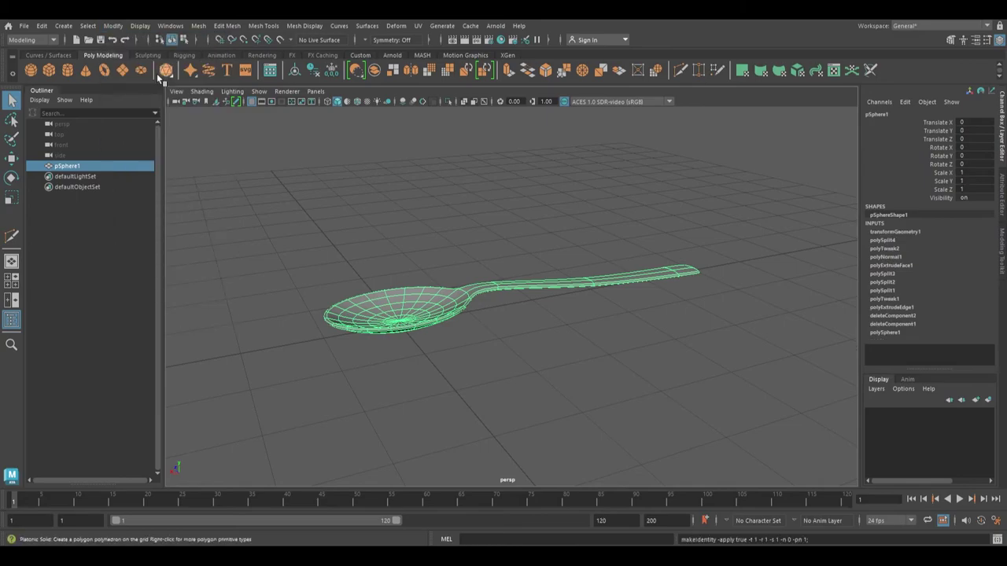
{"action": "left_click", "coordinate": [43, 26]}
{"action": "mouse_move", "coordinate": [89, 154]}
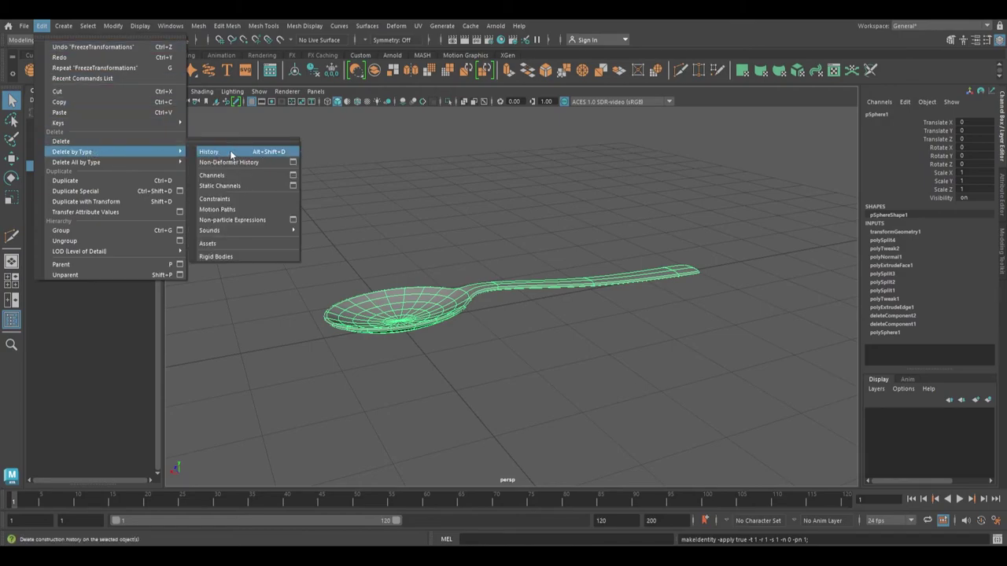
{"action": "left_click", "coordinate": [209, 152]}
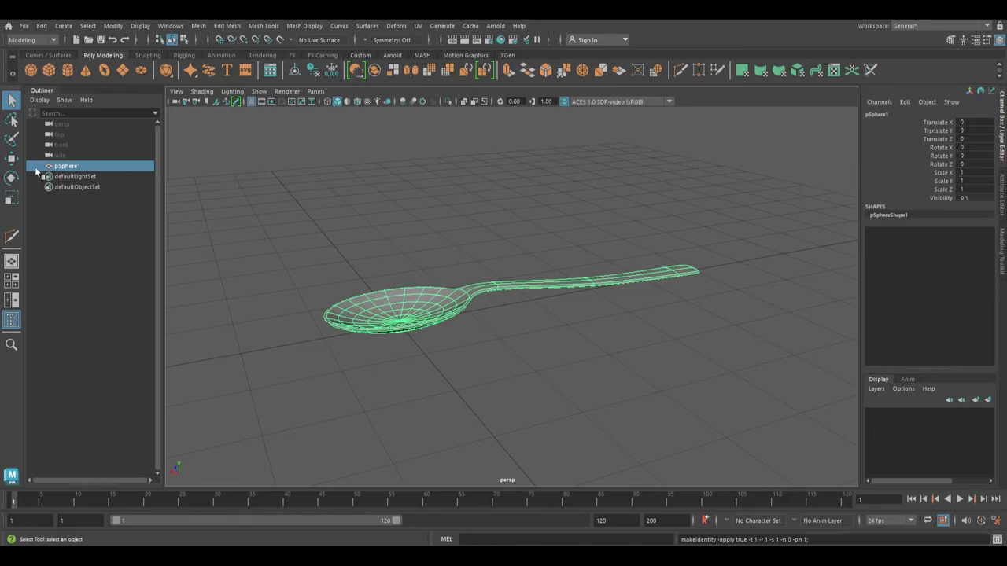
- Rename the spoon object as SpoonMesh and deselect it
{"action": "double_click", "coordinate": [67, 168]}
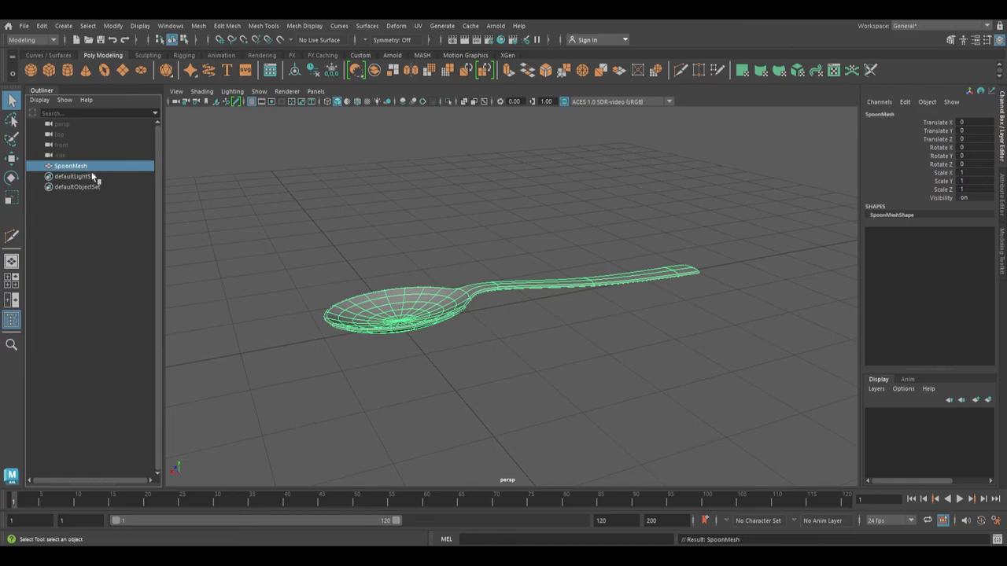
{"action": "left_click", "coordinate": [461, 218]}
{"action": "left_click_drag", "start_coordinate": [631, 250], "coordinate": [632, 328], "text": "alt"}
{"action": "right_click_drag", "start_coordinate": [632, 328], "coordinate": [574, 325], "text": "alt"}
{"action": "left_click_drag", "start_coordinate": [574, 325], "coordinate": [760, 331], "text": "alt"}
{"action": "middle_click_drag", "start_coordinate": [760, 330], "coordinate": [744, 306], "text": "alt"}
{"action": "right_click_drag", "start_coordinate": [744, 306], "coordinate": [749, 319], "text": "alt"}
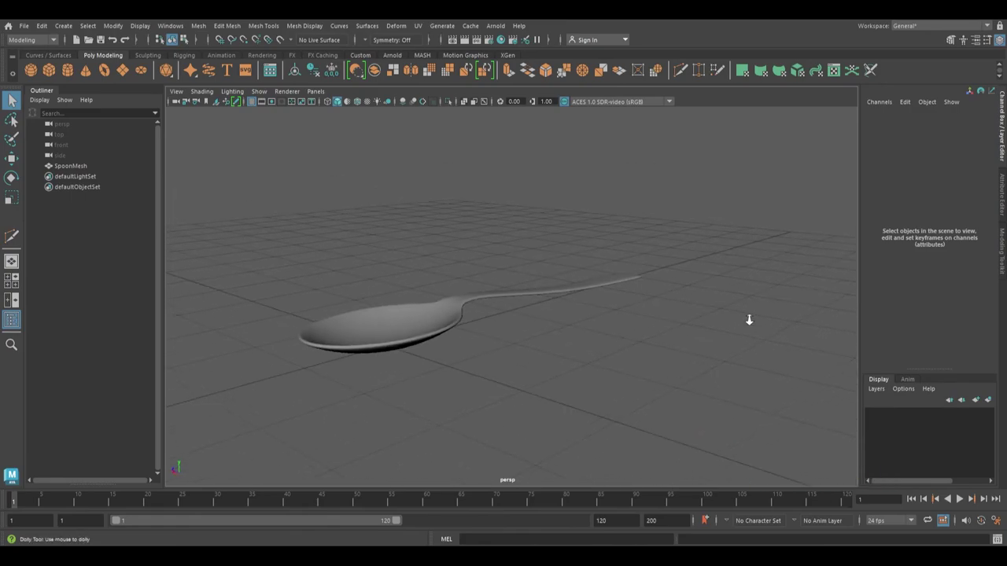
{"action": "left_click_drag", "start_coordinate": [747, 320], "coordinate": [715, 299], "text": "alt"}
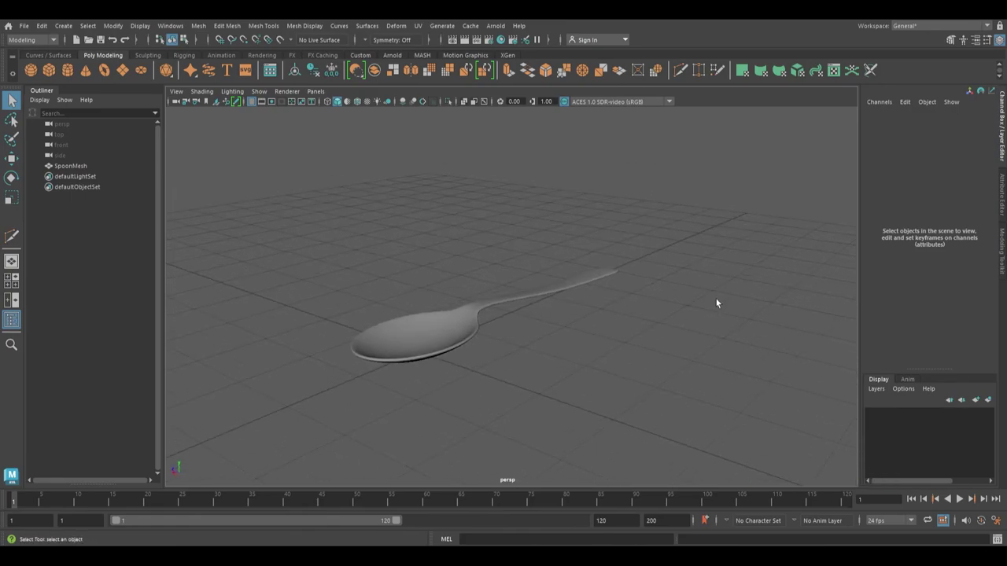